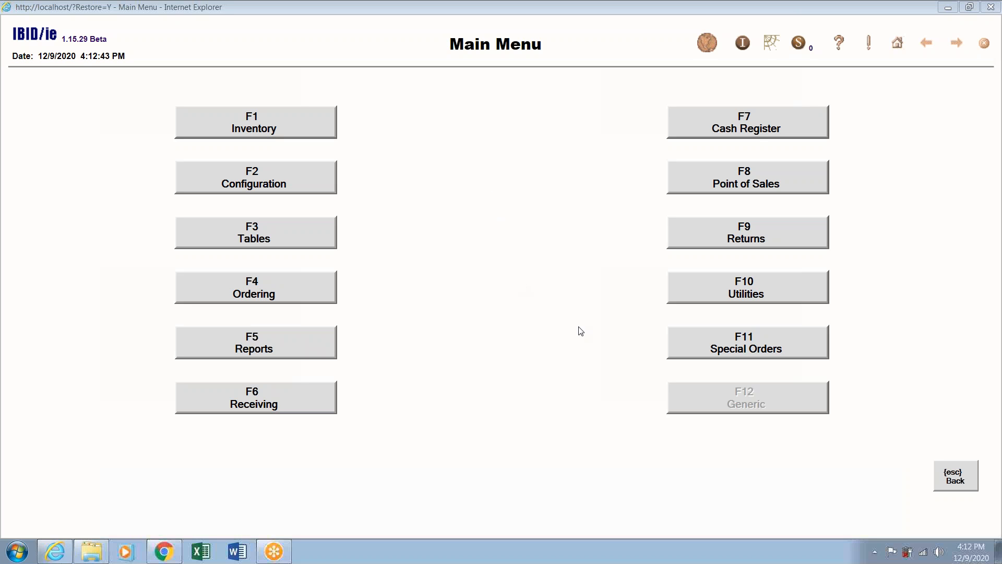
Go to Special Orders and open the Ecommerce Order list.
click(747, 345)
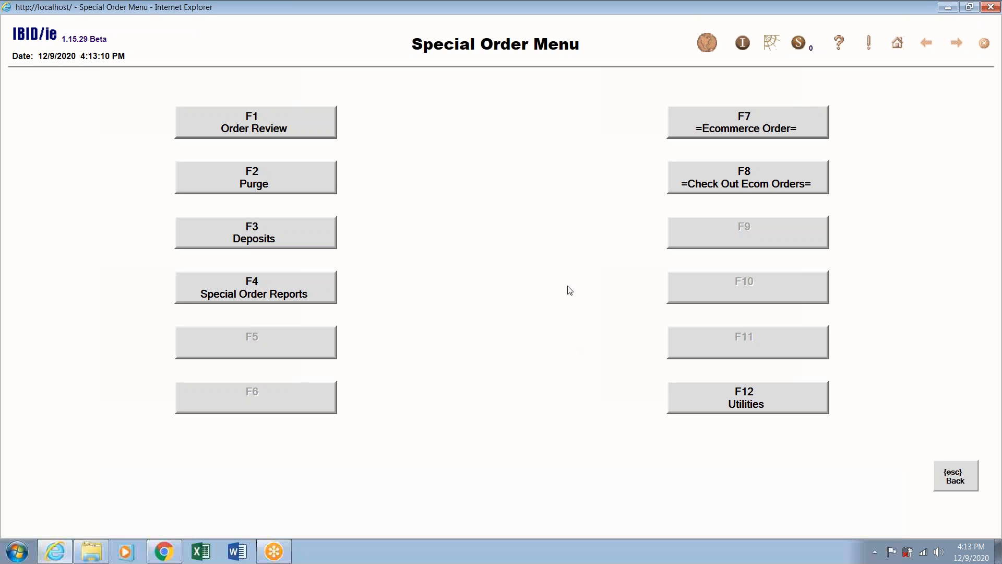
click(691, 127)
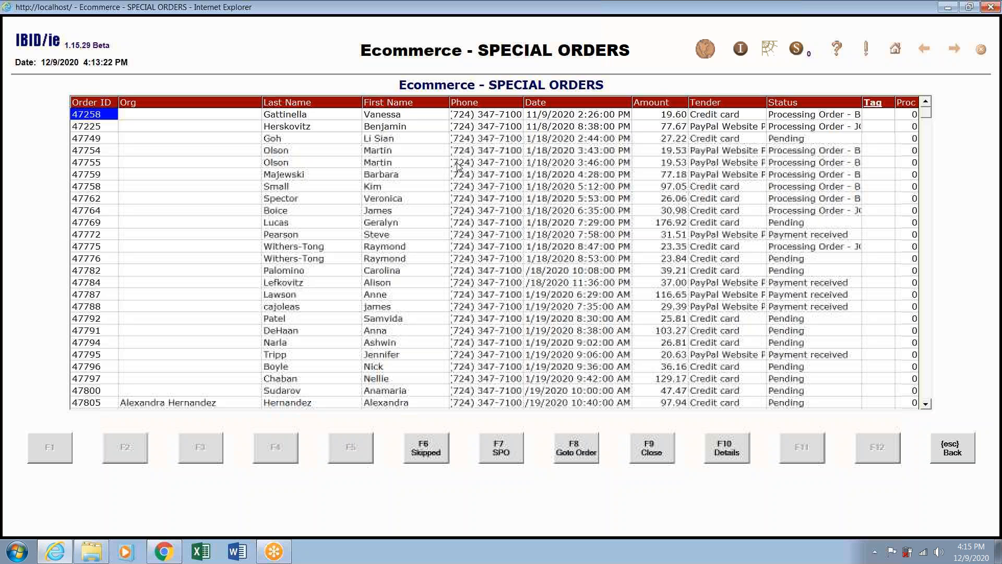
Sort the orders by last name and first name, end on last name descending, and show the skipped orders.
click(316, 104)
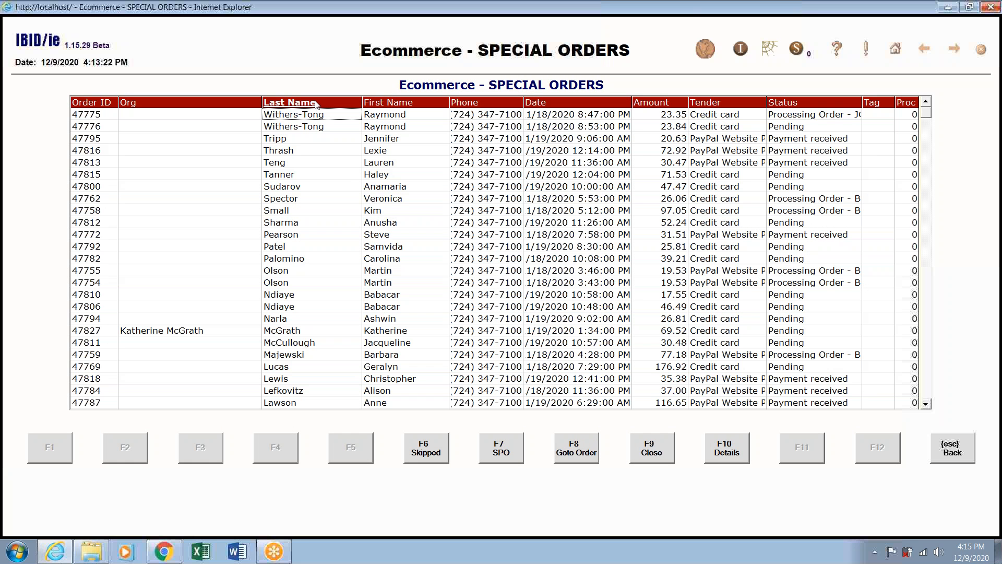
click(316, 104)
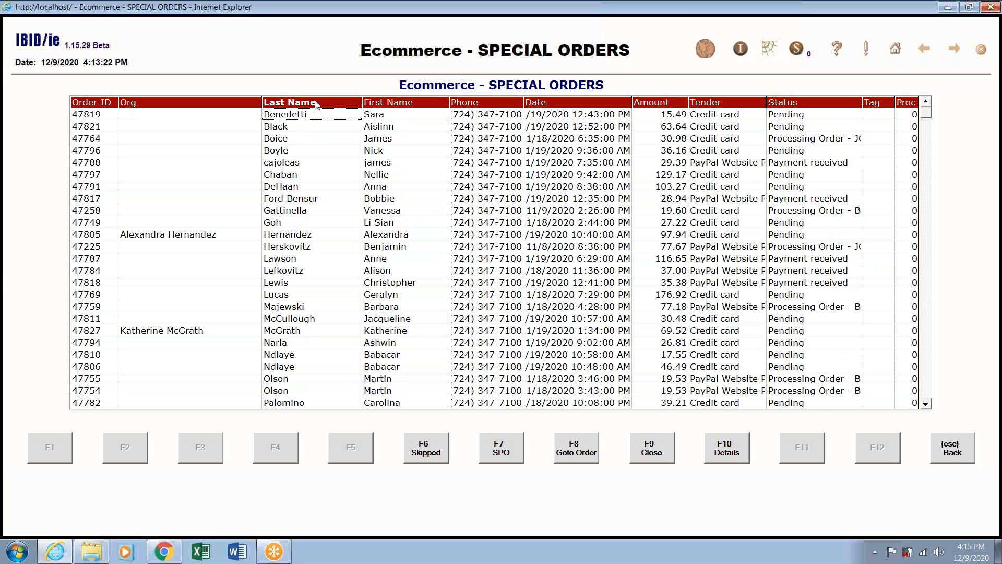
click(402, 104)
click(401, 104)
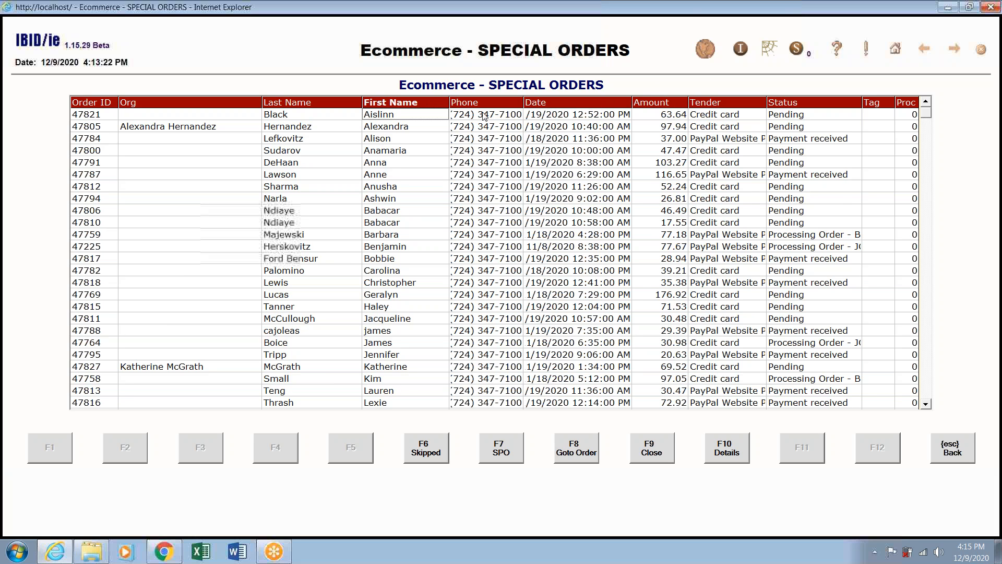
click(316, 103)
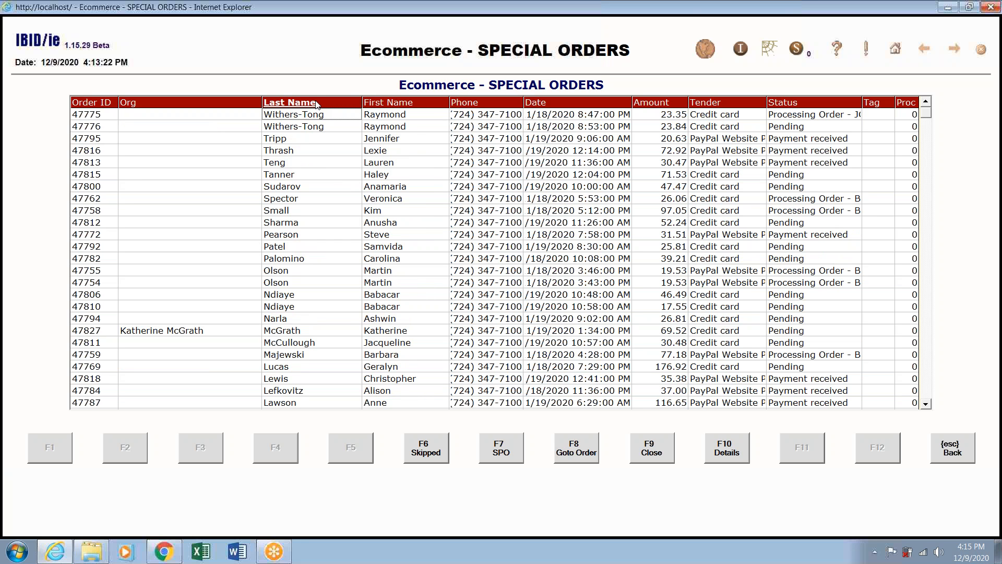
click(964, 459)
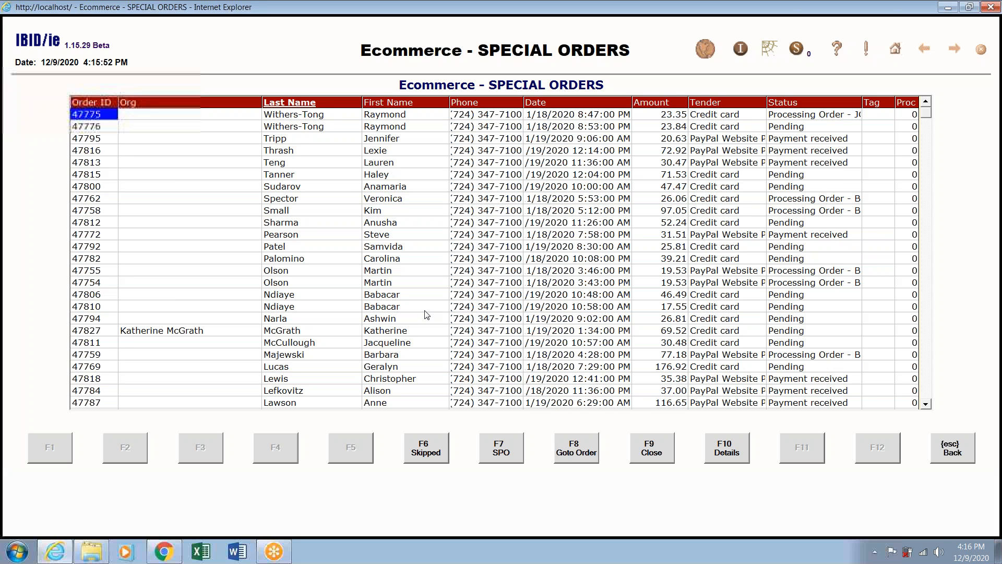
click(426, 451)
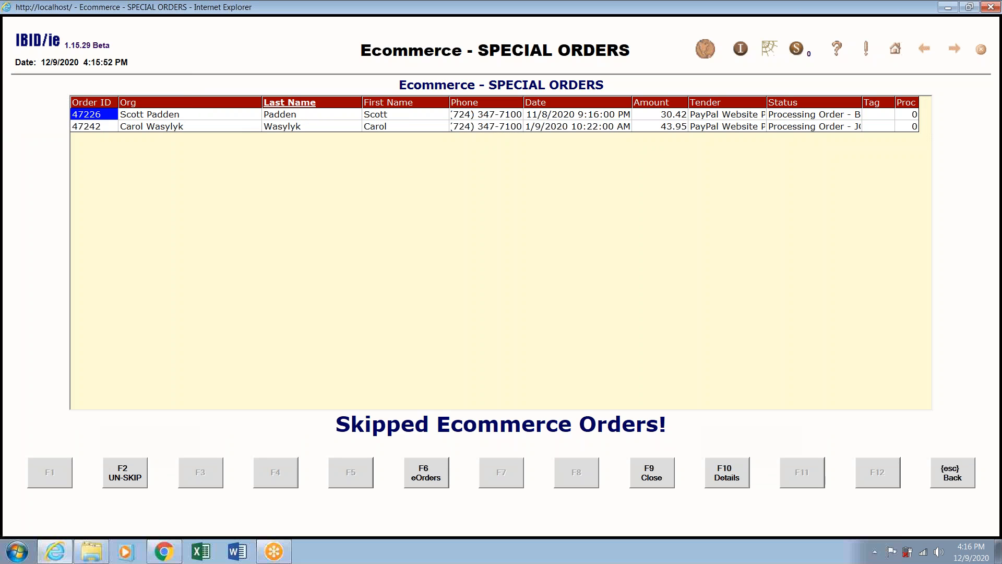
Switch between the full and skipped order views, ending on the full ecommerce orders list.
click(948, 473)
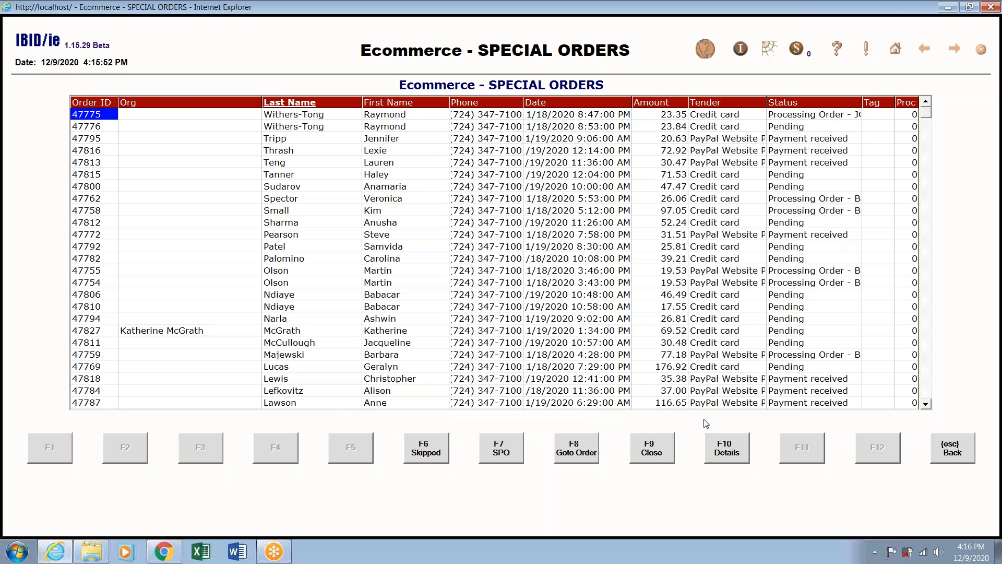
click(443, 447)
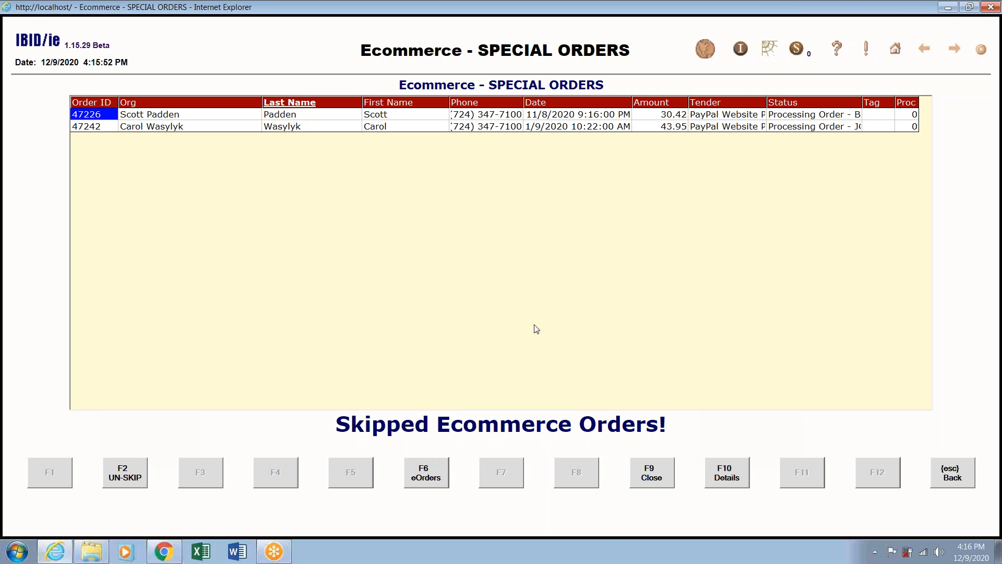
click(954, 477)
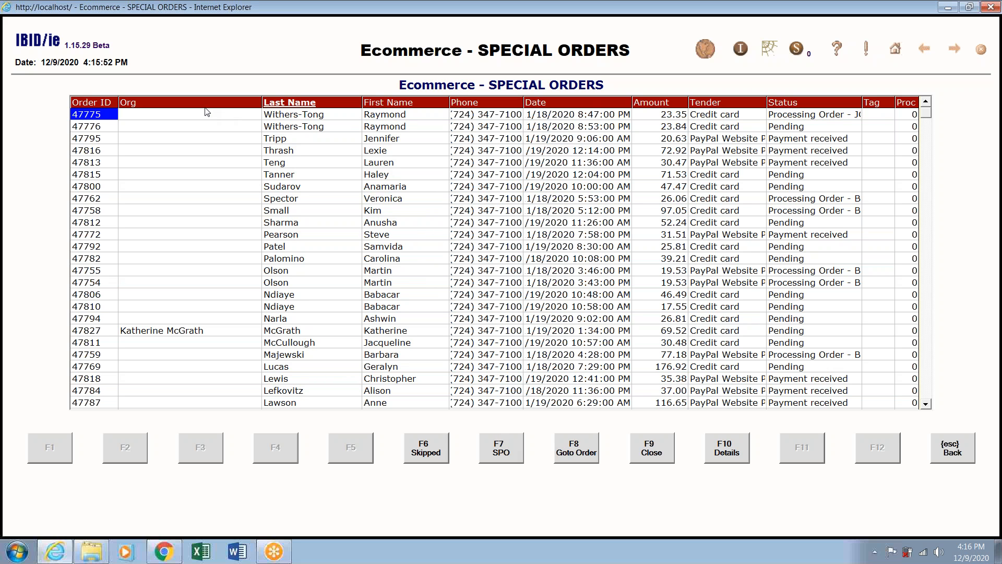
Sort by Order ID oldest first, view the oldest order as a special order, then return.
click(81, 106)
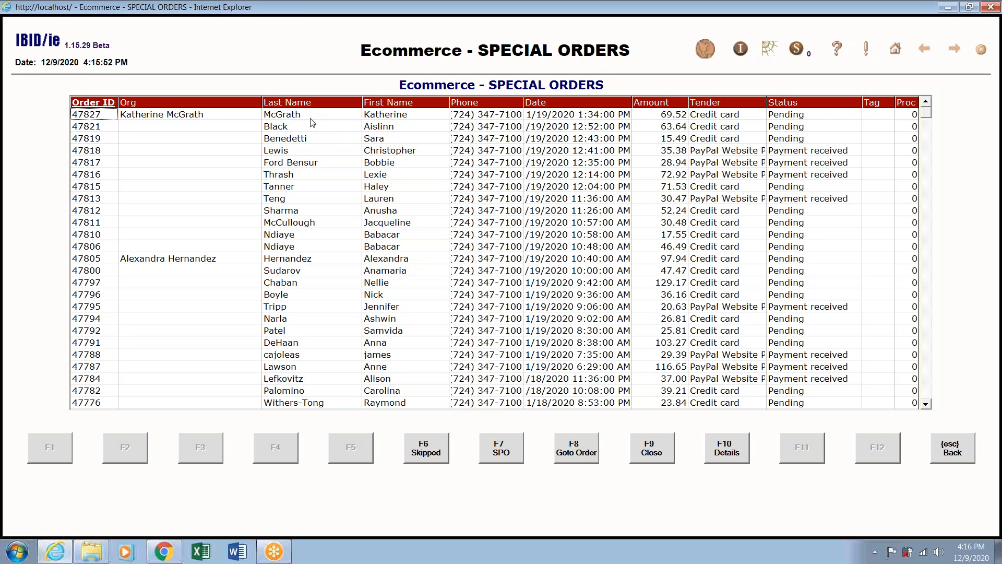
click(93, 105)
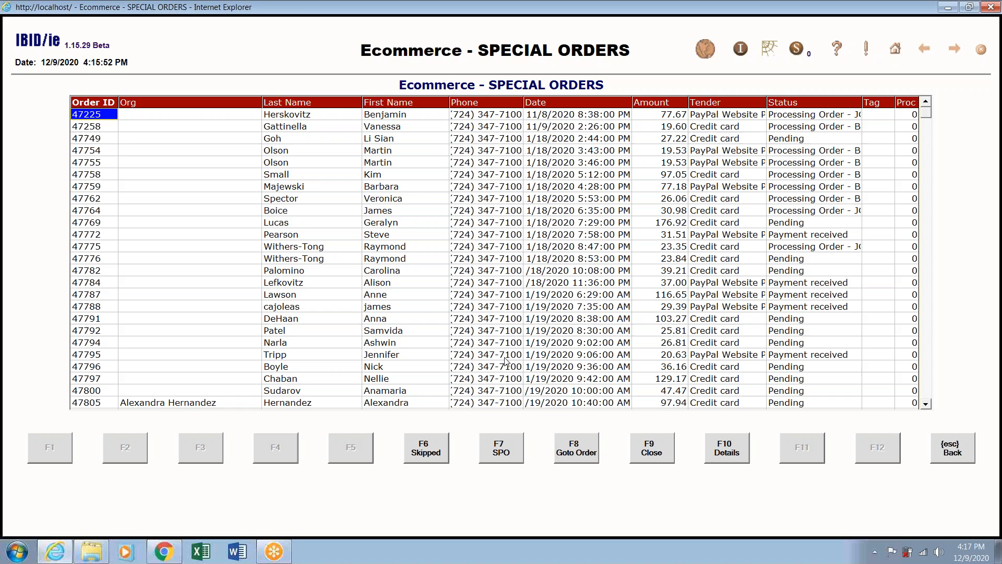
click(511, 462)
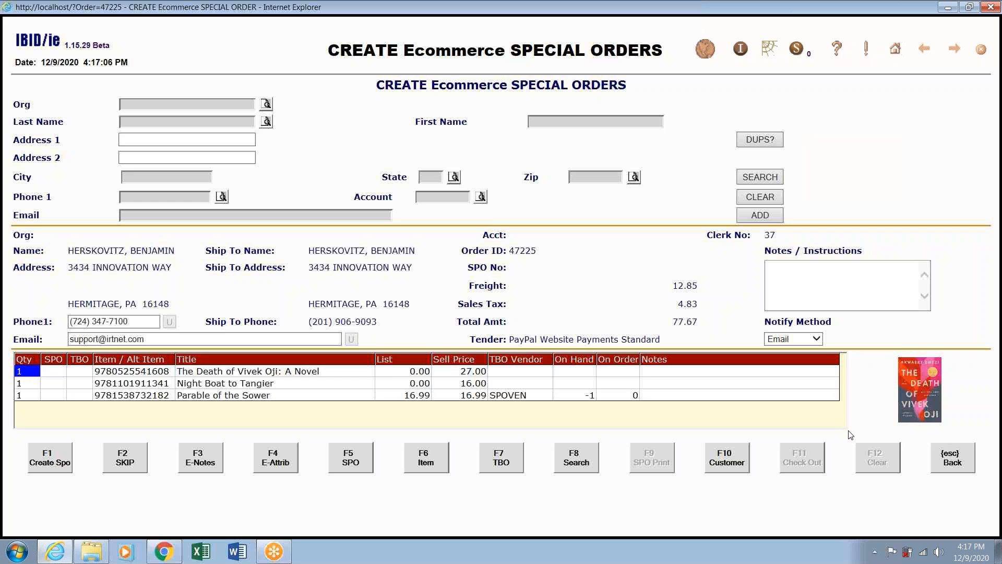
click(961, 450)
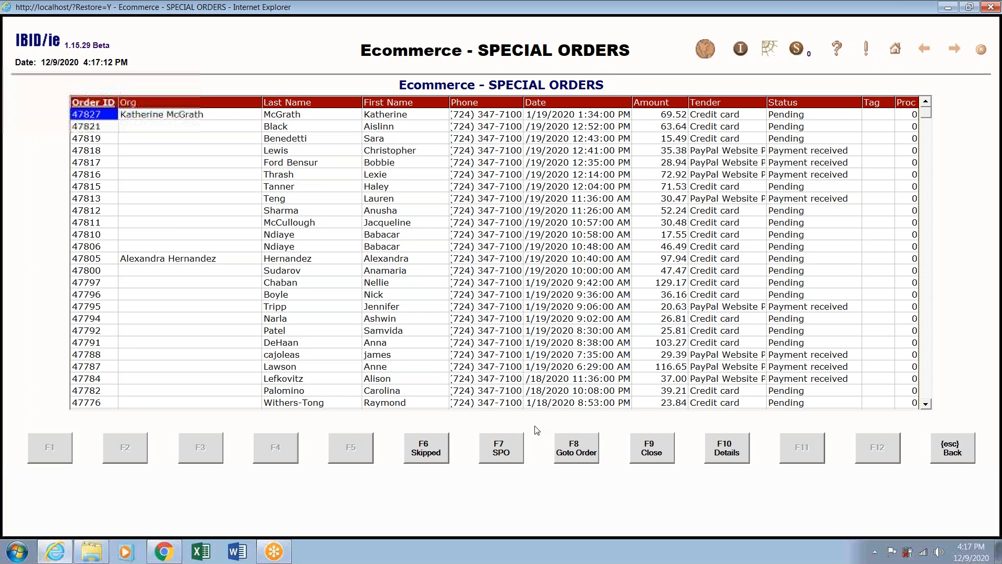
Try Goto Order with 44, dismiss the not-found error, then jump to order 47782.
click(576, 447)
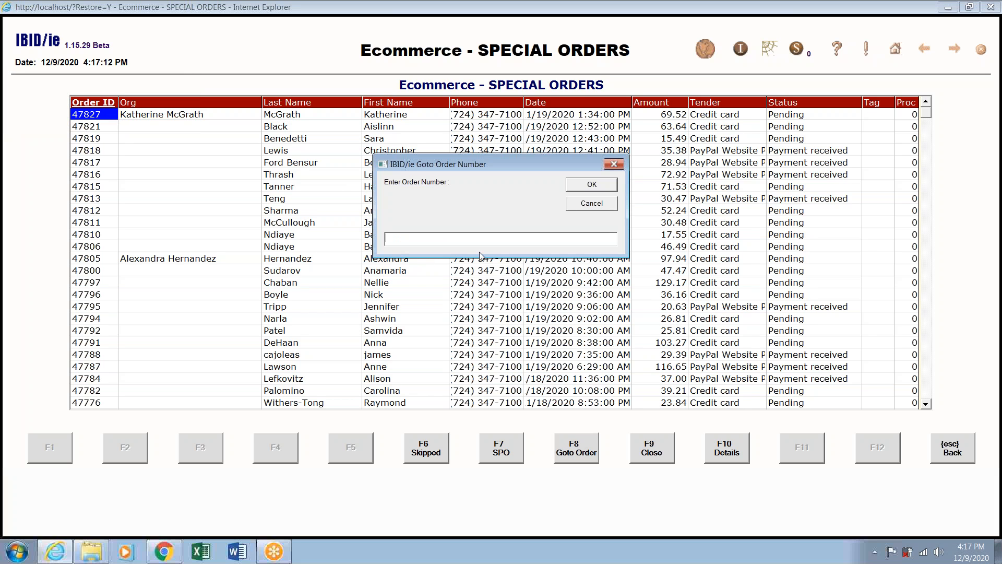
text(44782)
click(597, 186)
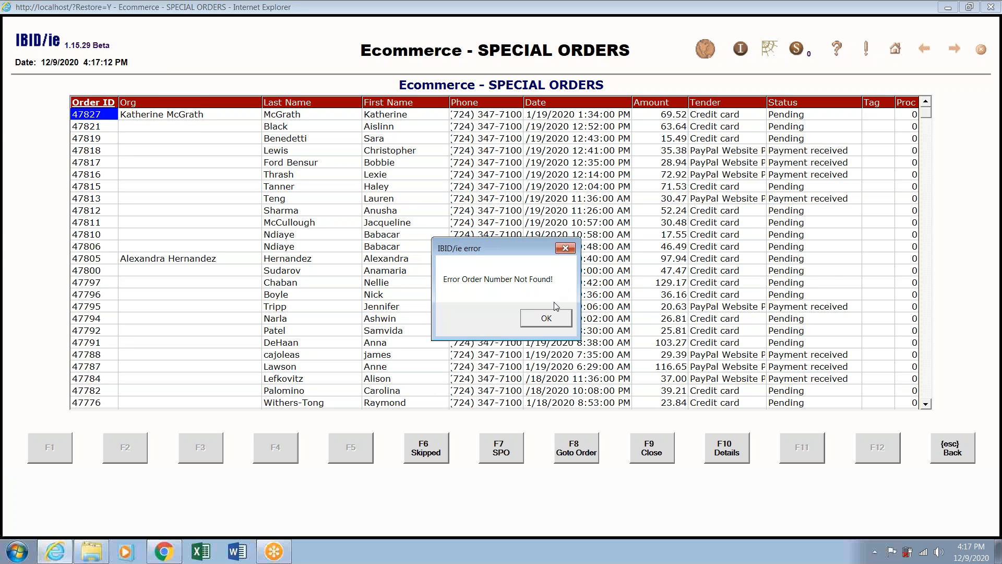
click(546, 325)
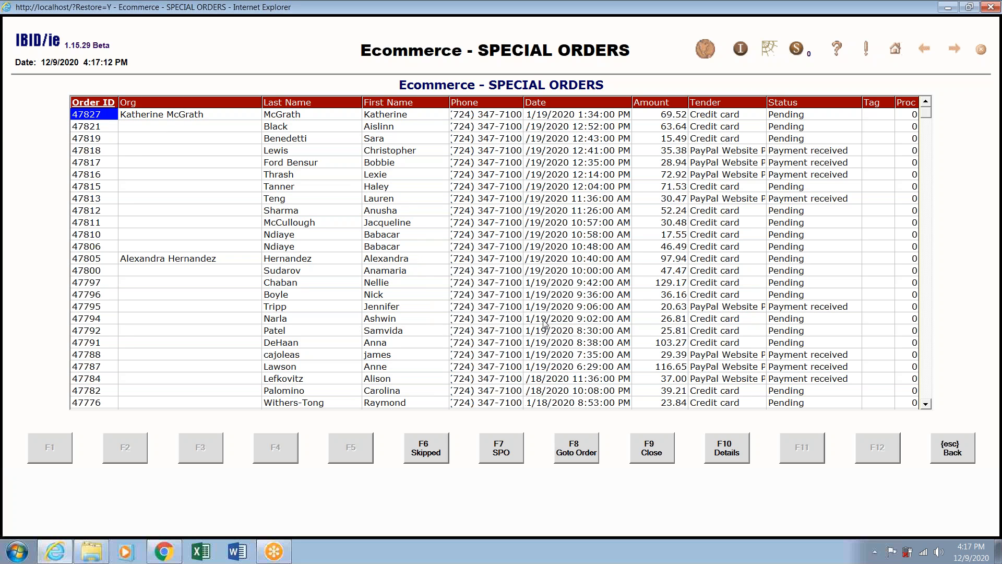
click(575, 448)
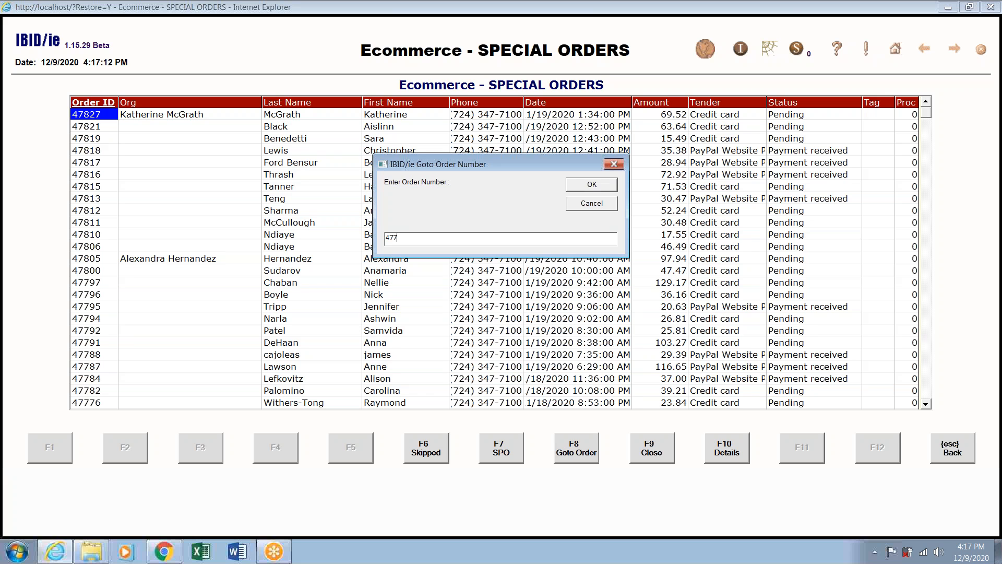
text(47782)
click(610, 187)
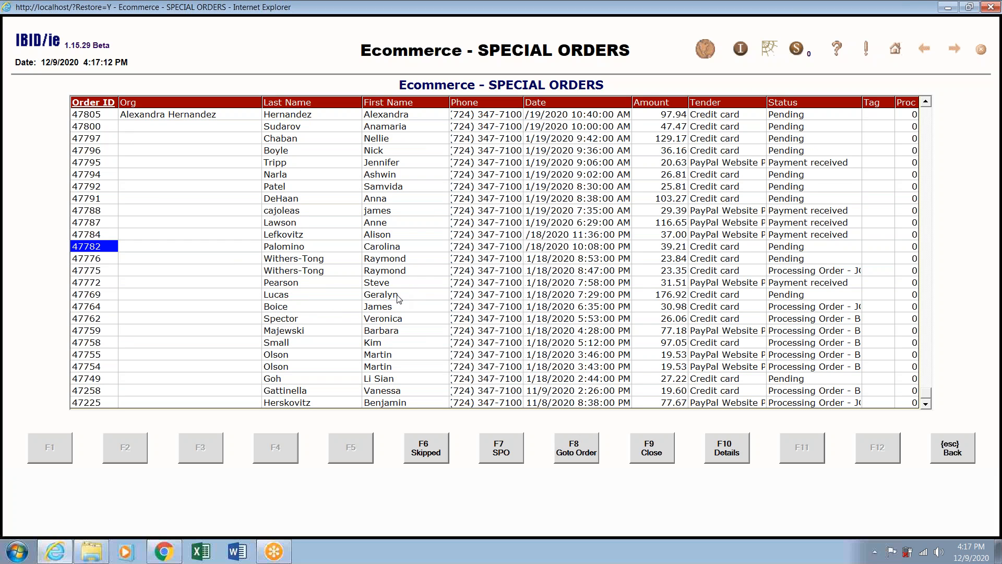
Re-sort by Order ID descending, view details of newest order 47827 (two books), then return.
click(104, 110)
click(104, 106)
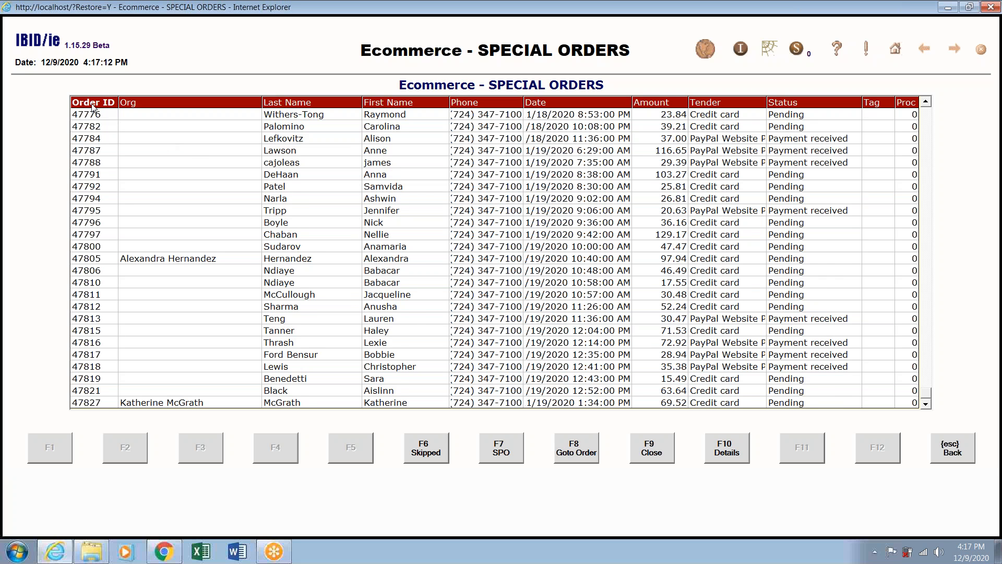
click(95, 103)
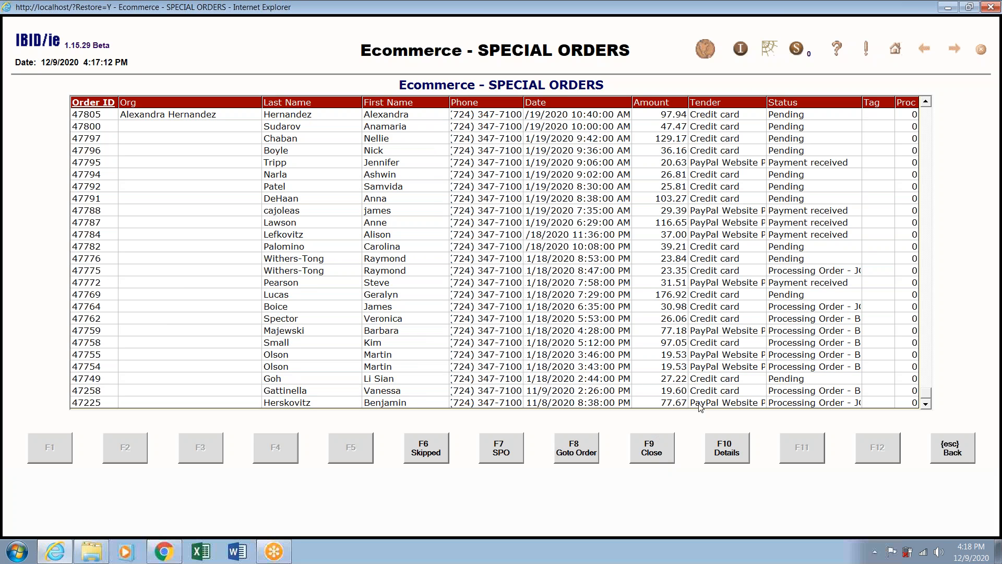
click(730, 455)
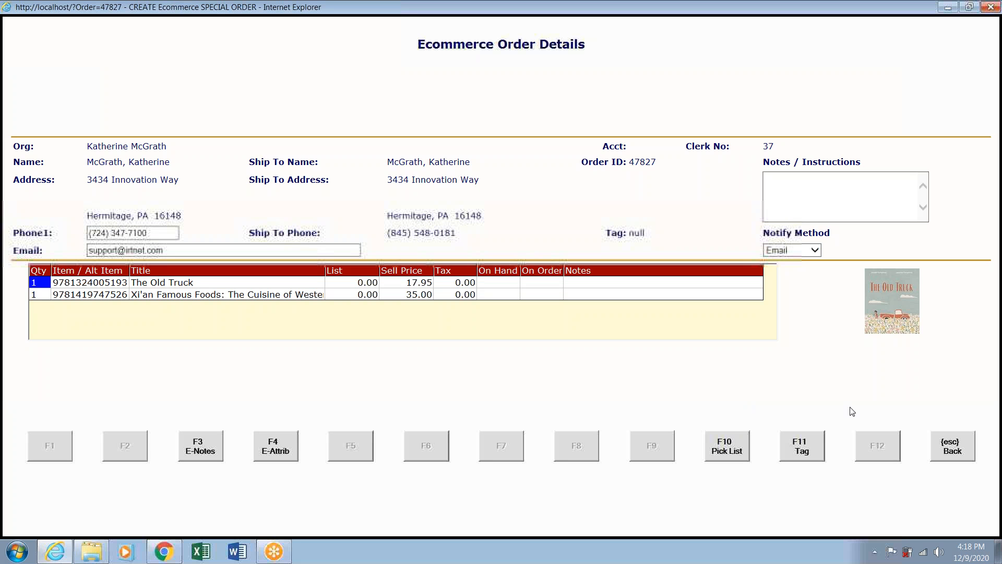
click(951, 446)
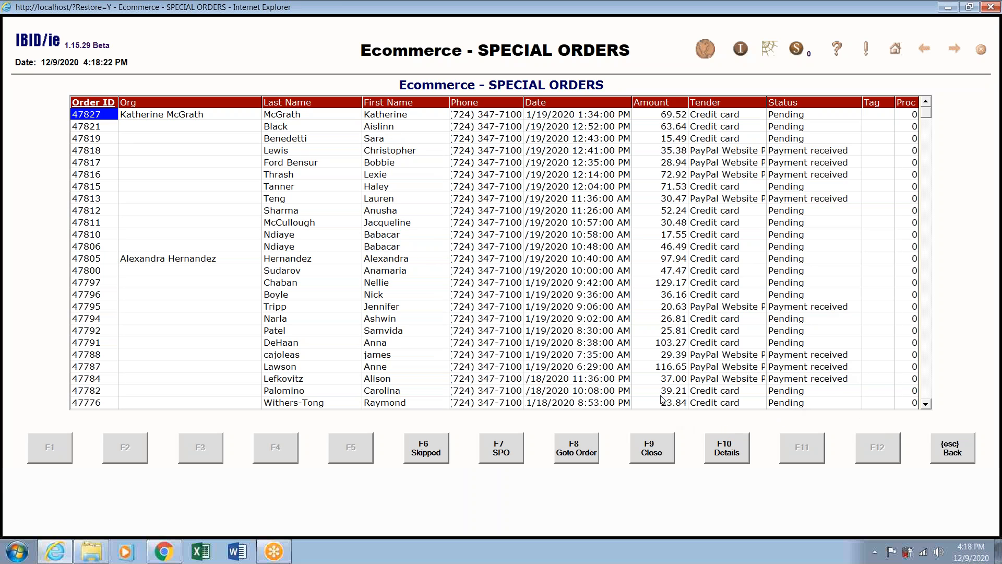
Sort by Order ID ascending and open the oldest order (three books, 77.67) for special-order processing.
click(99, 103)
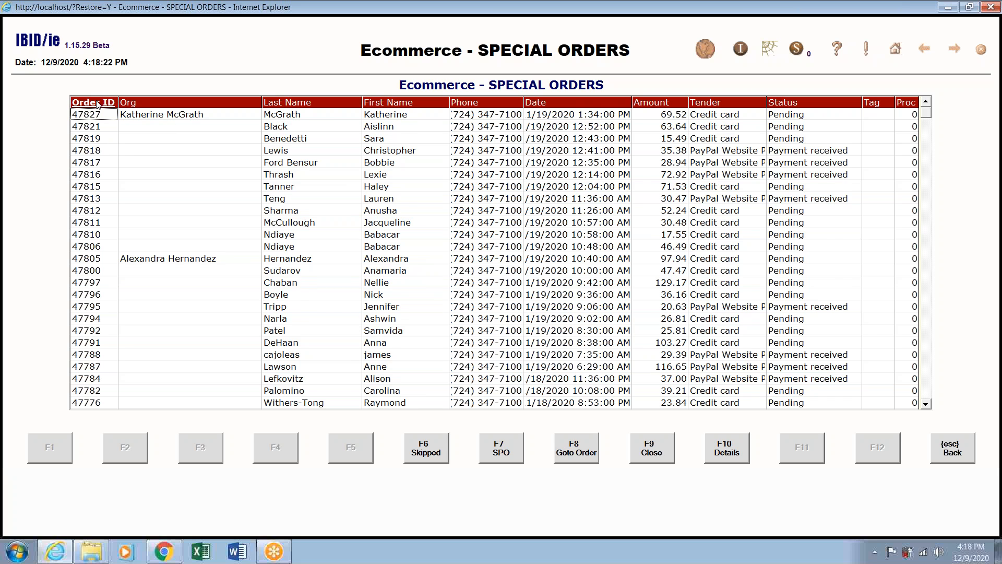
click(97, 104)
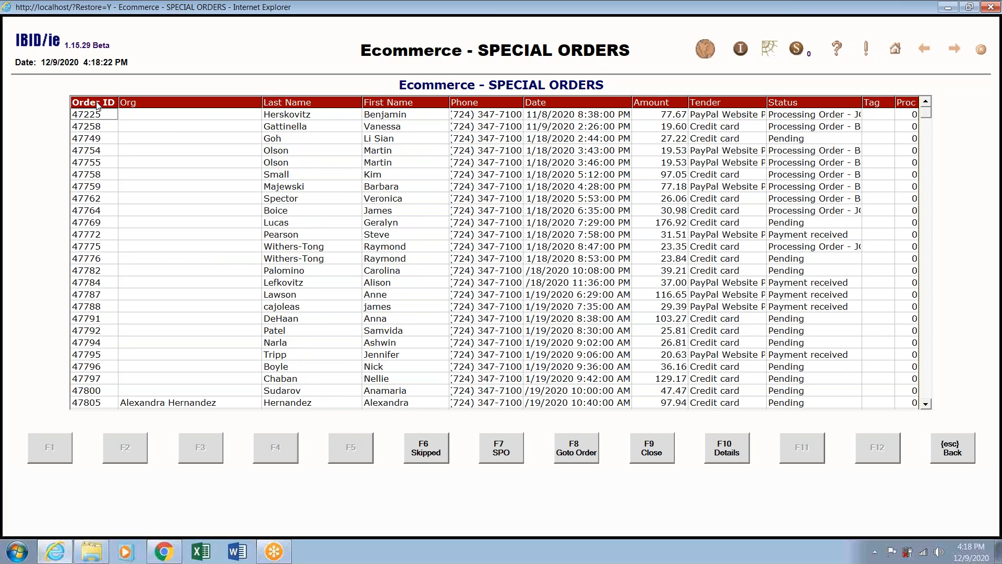
click(282, 115)
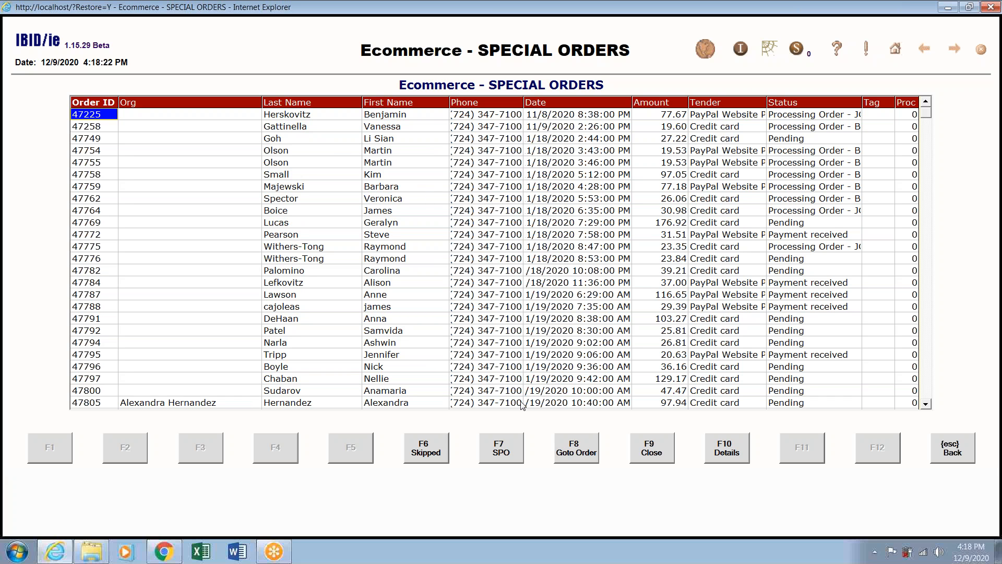
click(501, 453)
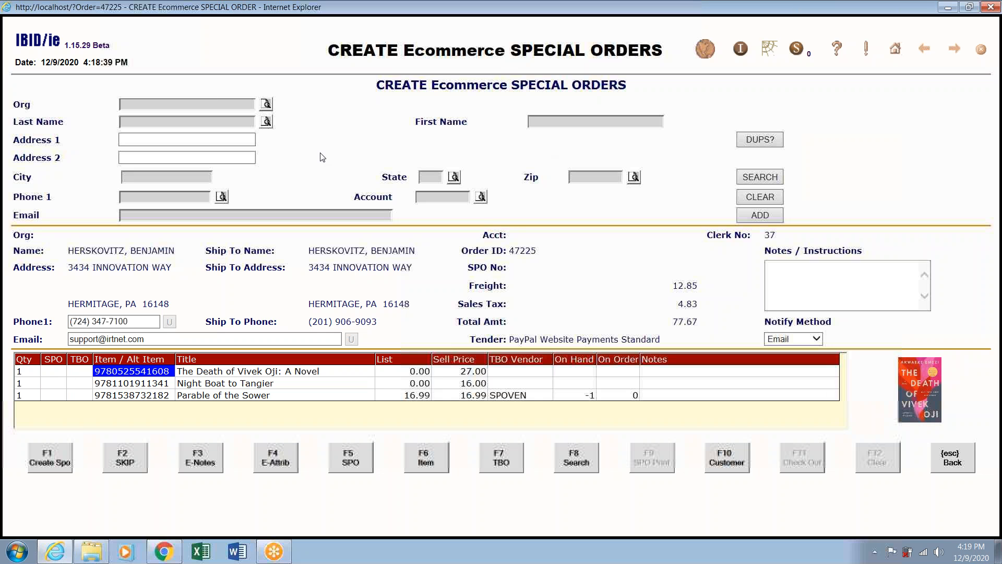
click(227, 139)
Search customers by the buyer's last name and via DUPS?, finding no match both times.
click(226, 123)
text(hers)
text(pa)
click(760, 177)
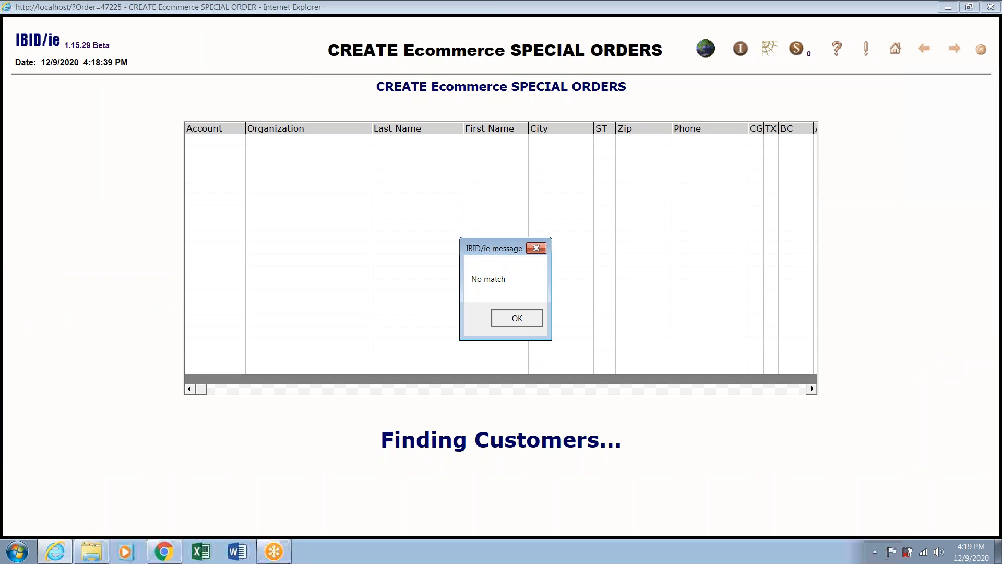
click(517, 318)
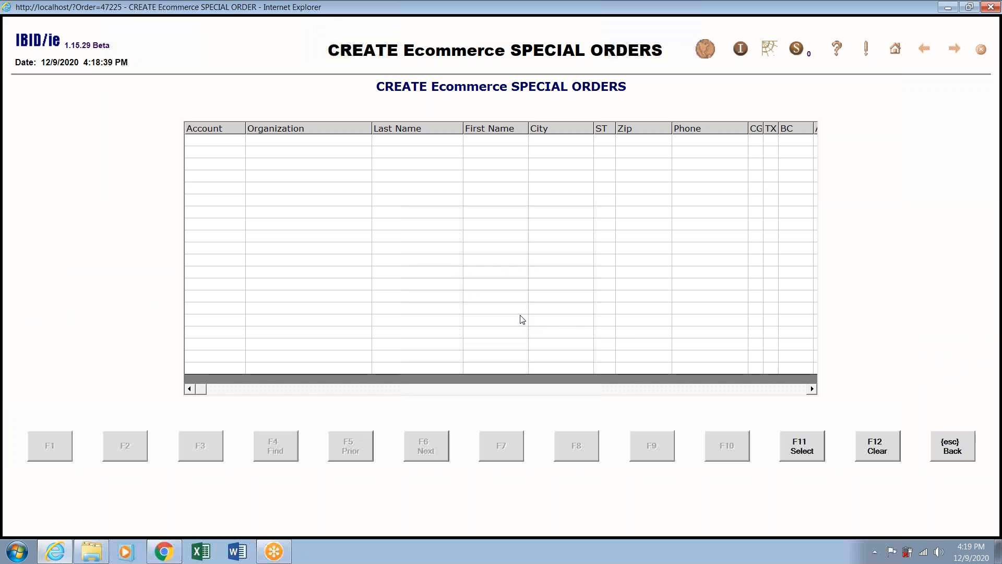
click(950, 445)
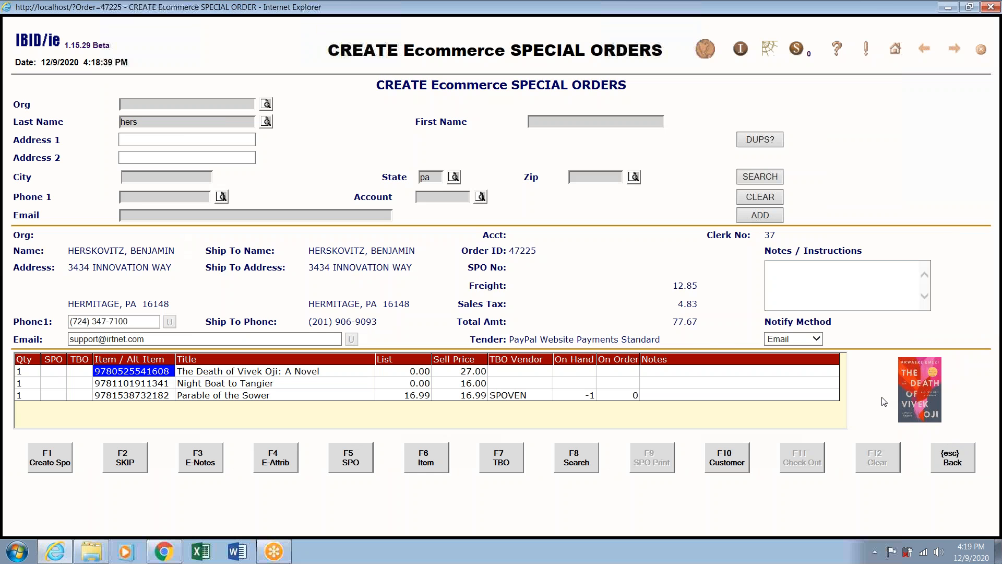
click(770, 141)
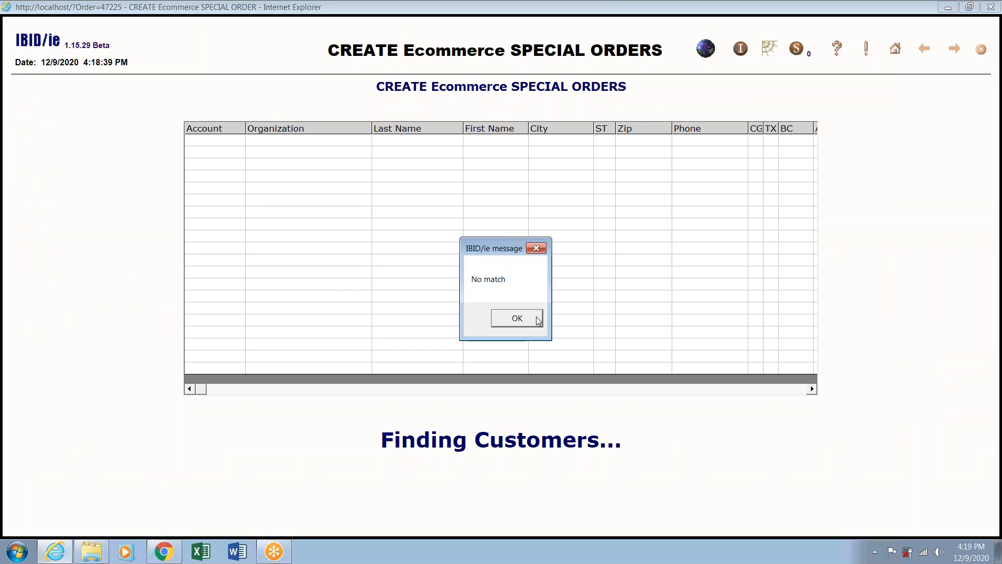
click(537, 319)
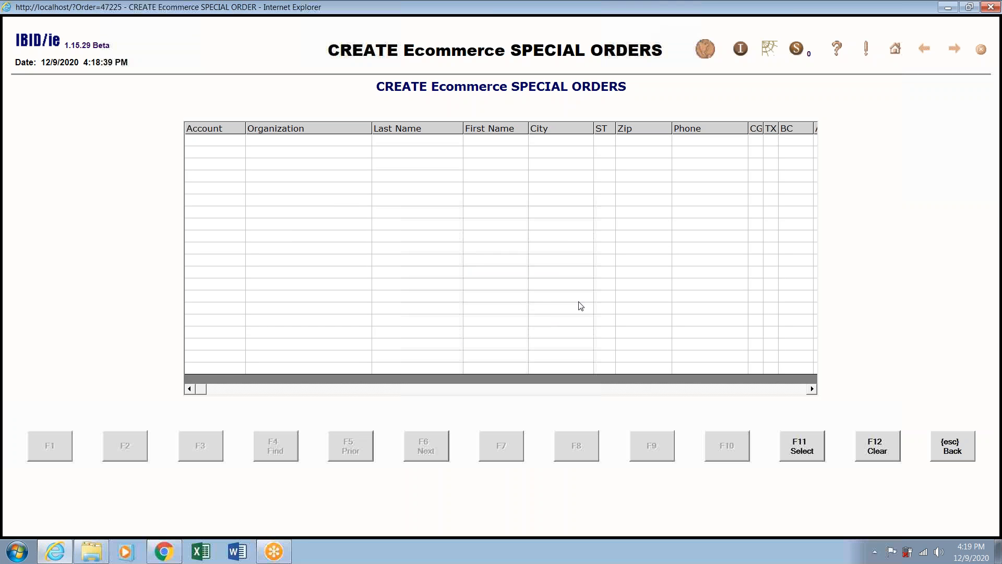
click(960, 448)
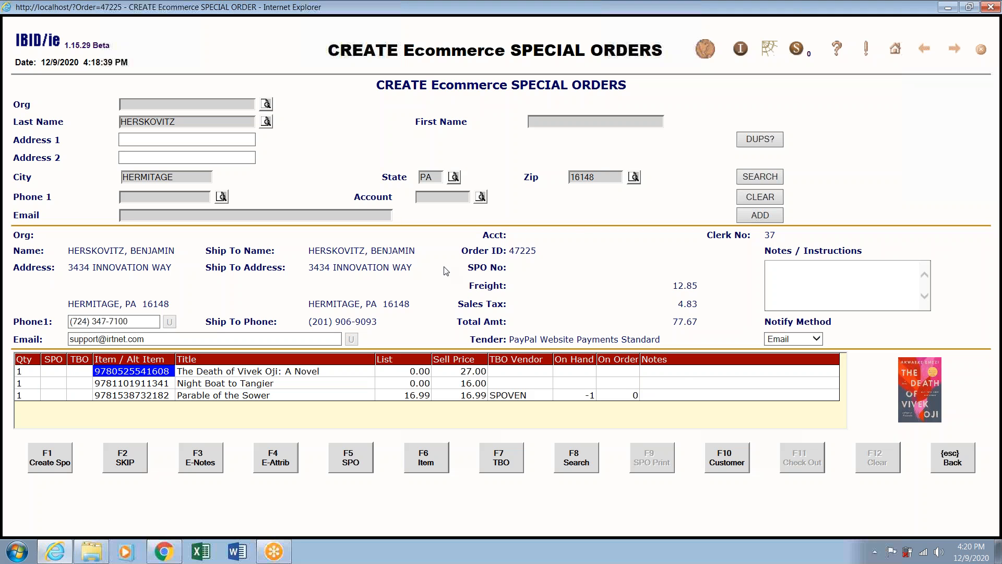
Add the buyer as a new customer from the order's bill-to and ship-to details.
click(736, 463)
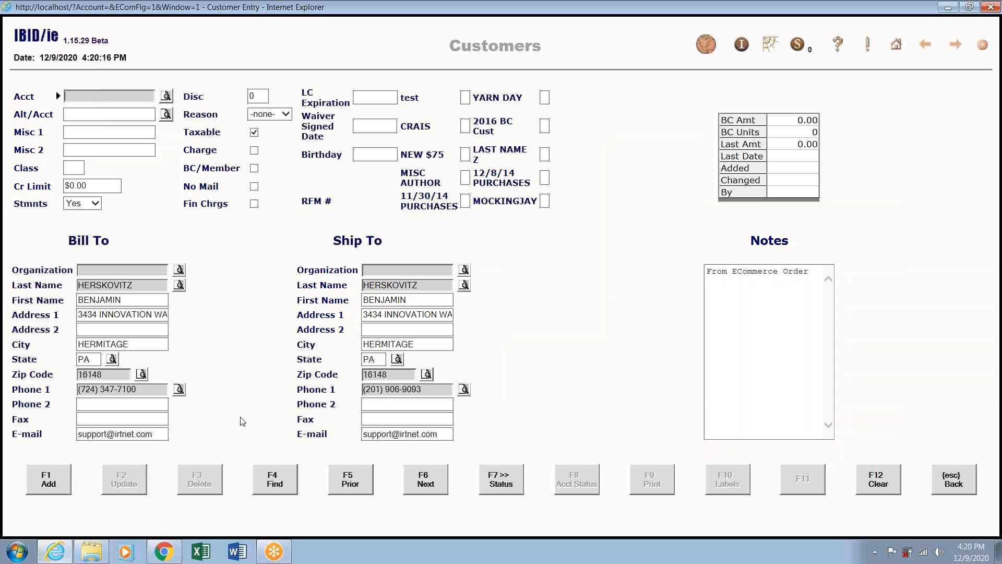
click(51, 479)
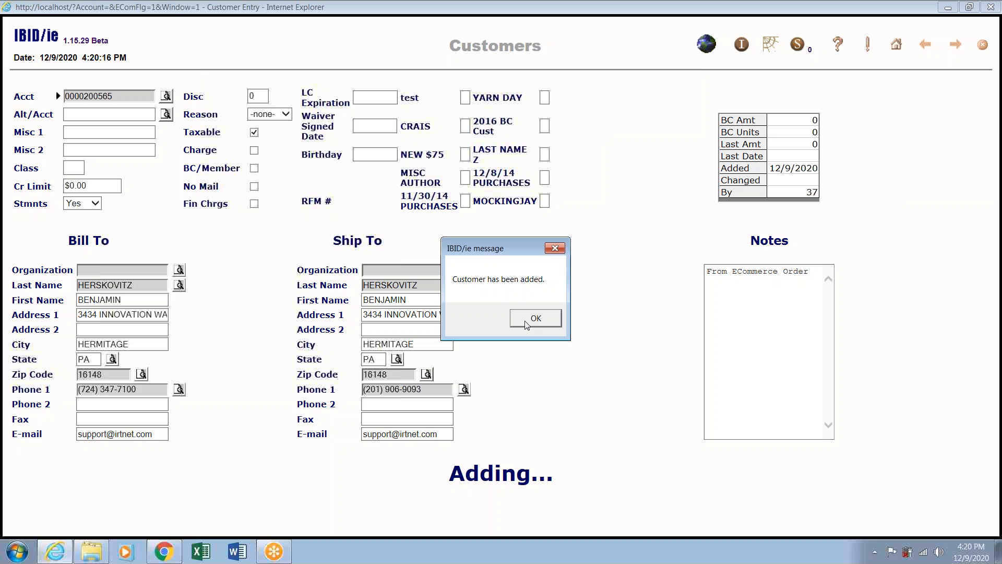
click(527, 319)
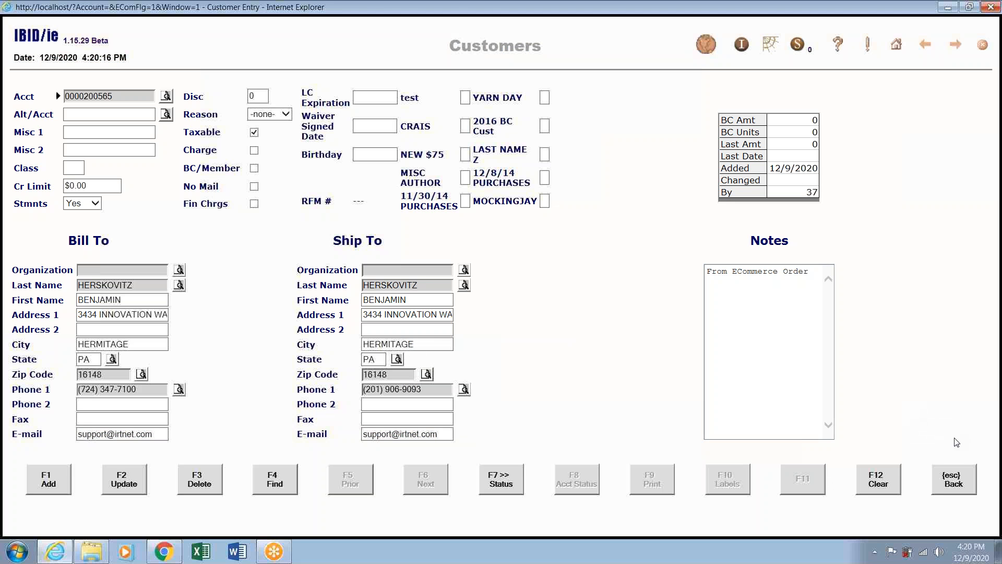
Go back to the special order screen, now linked to the new customer with Email notification.
click(955, 475)
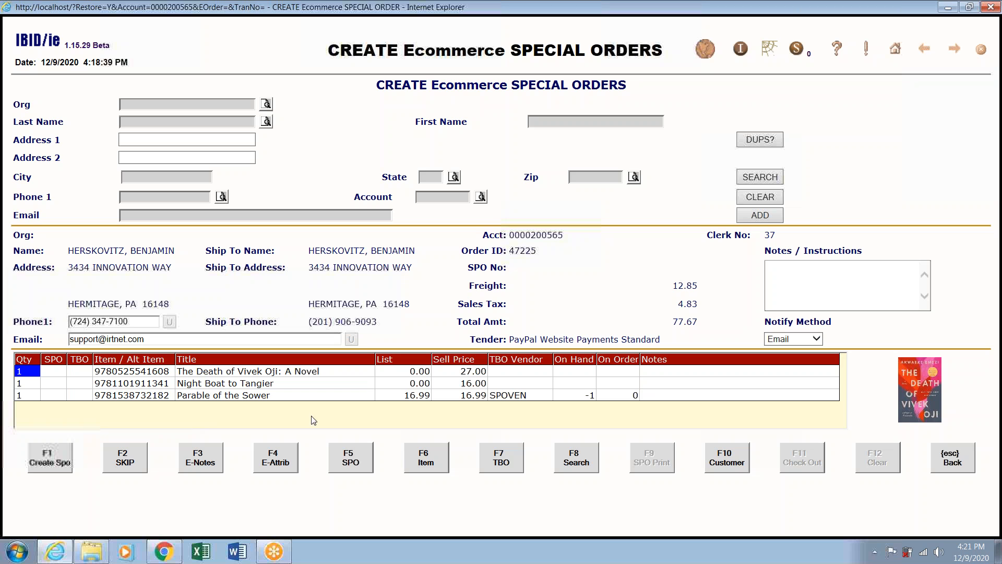
Flag The Death of Vivek Oji as SPO and TBO, then open Night Boat to Tangier's inventory record.
click(365, 464)
click(509, 467)
click(321, 386)
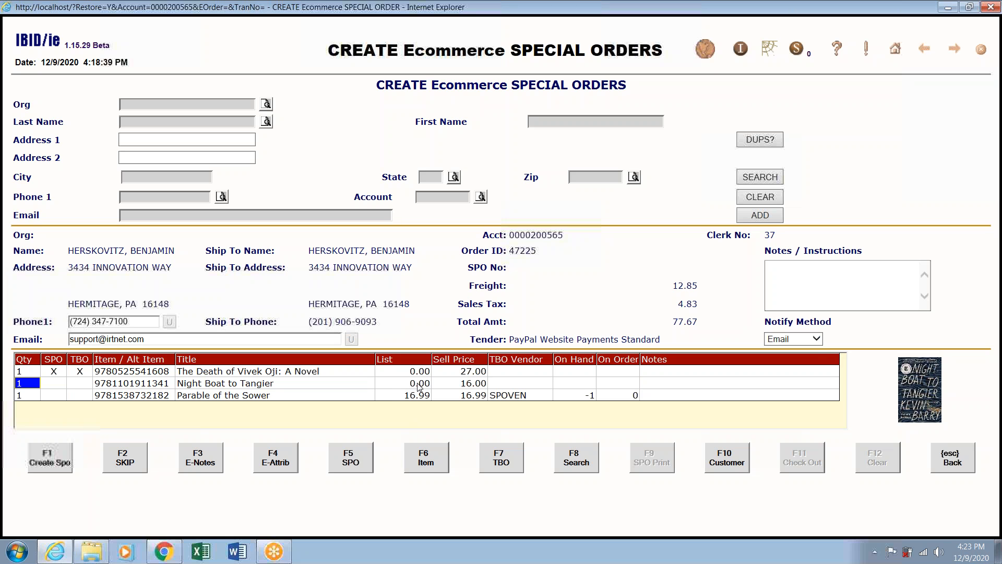
click(427, 466)
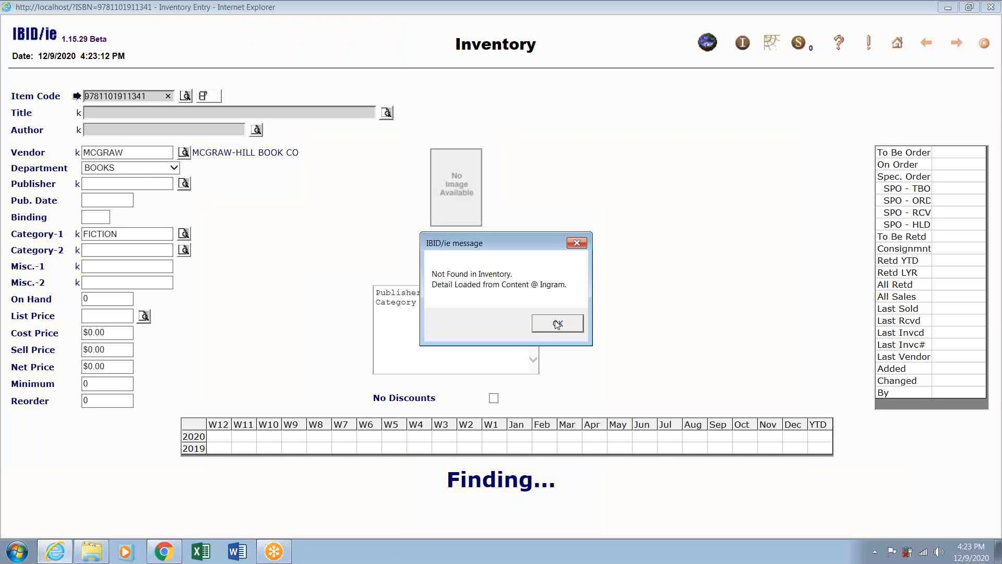
Add Night Boat to Tangier as a new inventory item at $16.00 list price.
click(557, 323)
click(152, 252)
click(84, 183)
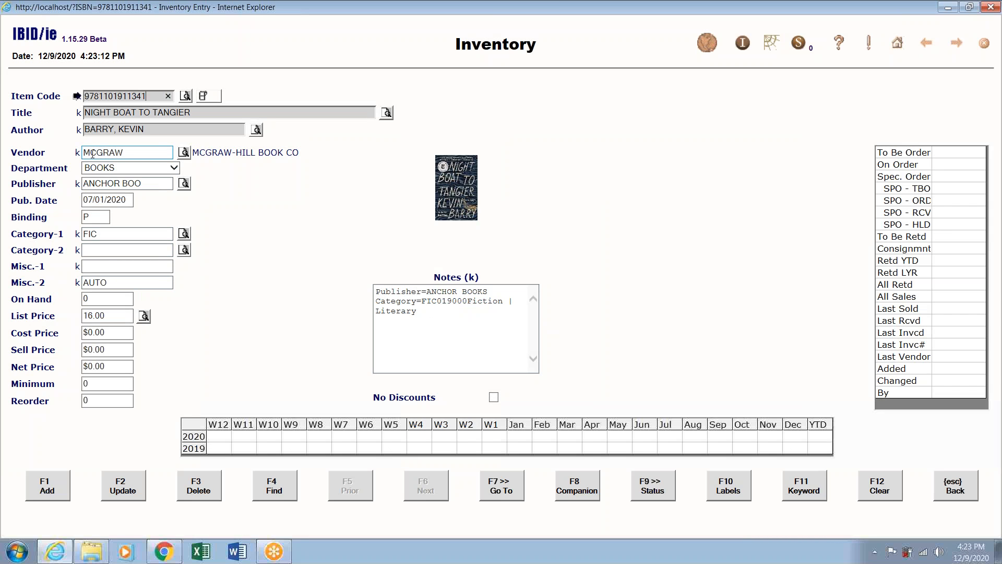
click(135, 283)
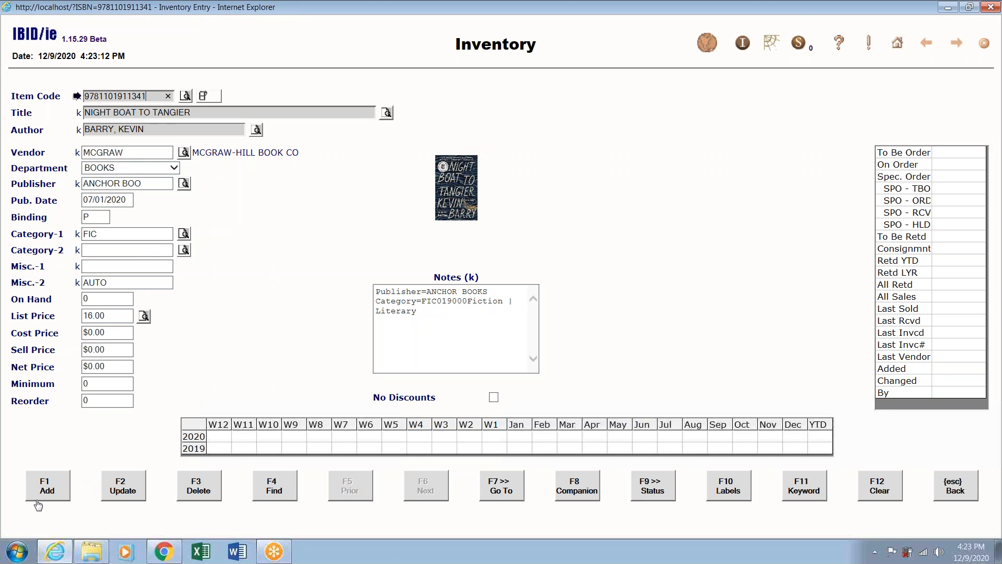
click(50, 493)
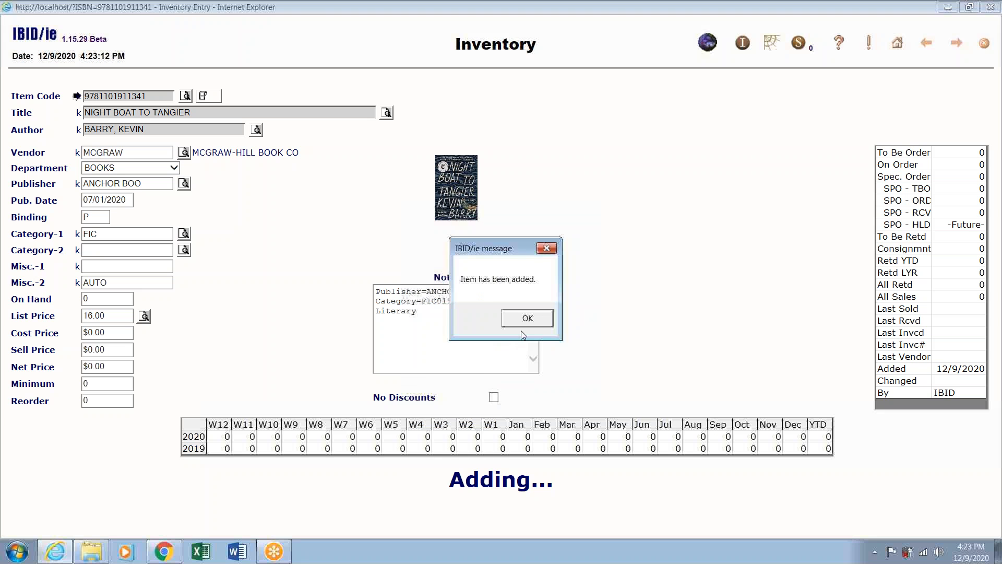
click(528, 319)
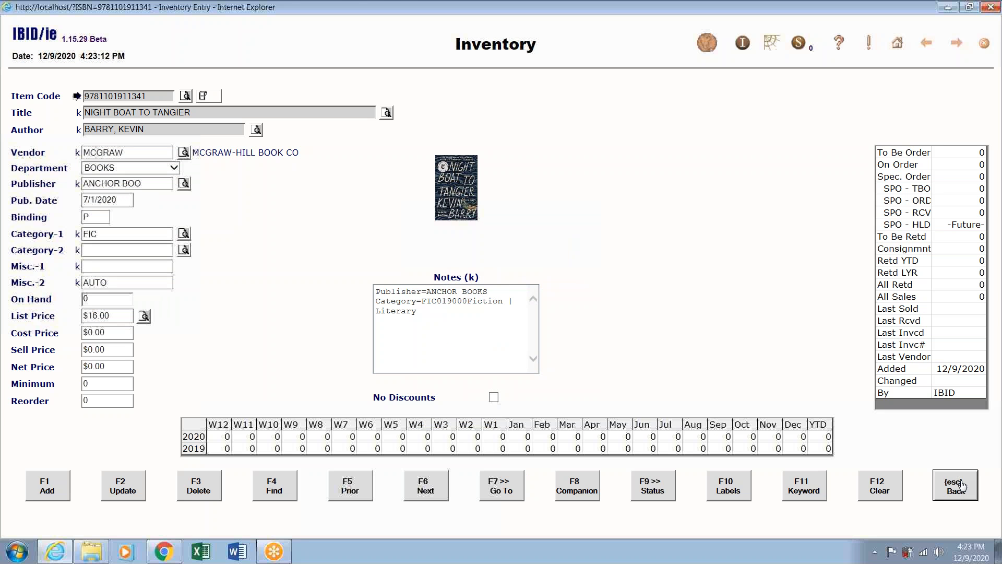
click(961, 486)
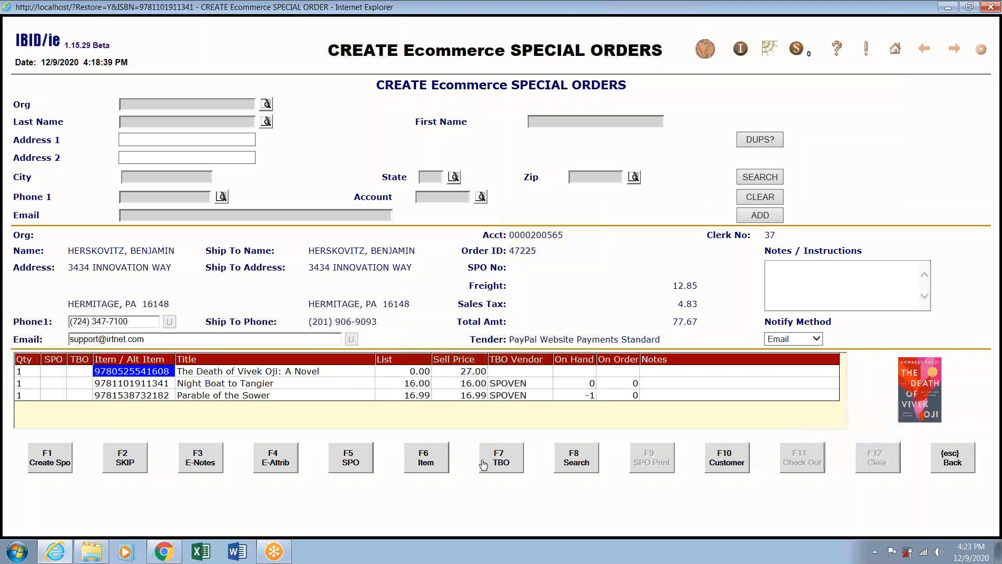
Mark Vivek Oji, Night Boat to Tangier and Parable of the Sower as SPO and TBO, then create the special order.
click(502, 466)
click(453, 386)
click(499, 456)
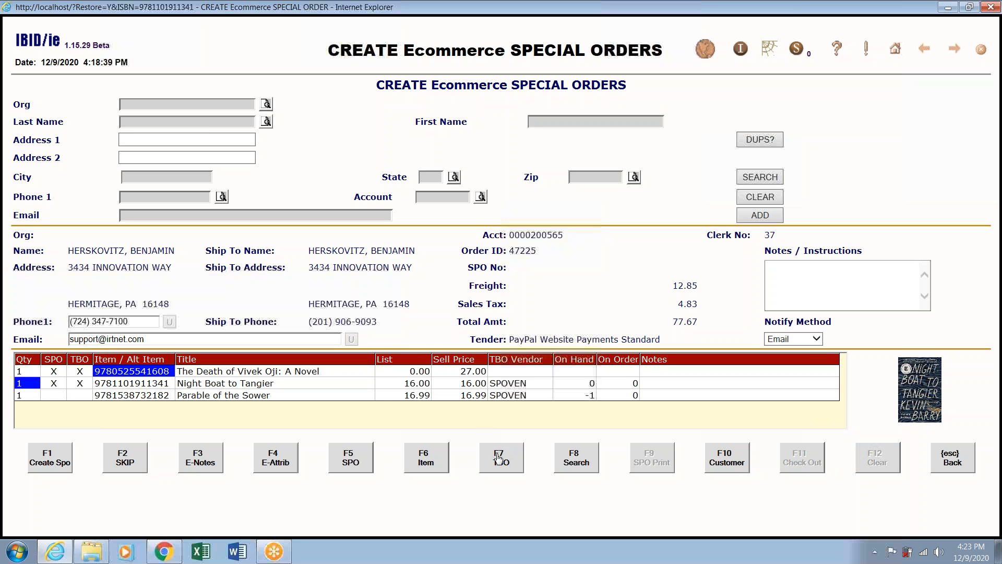
click(411, 400)
click(488, 463)
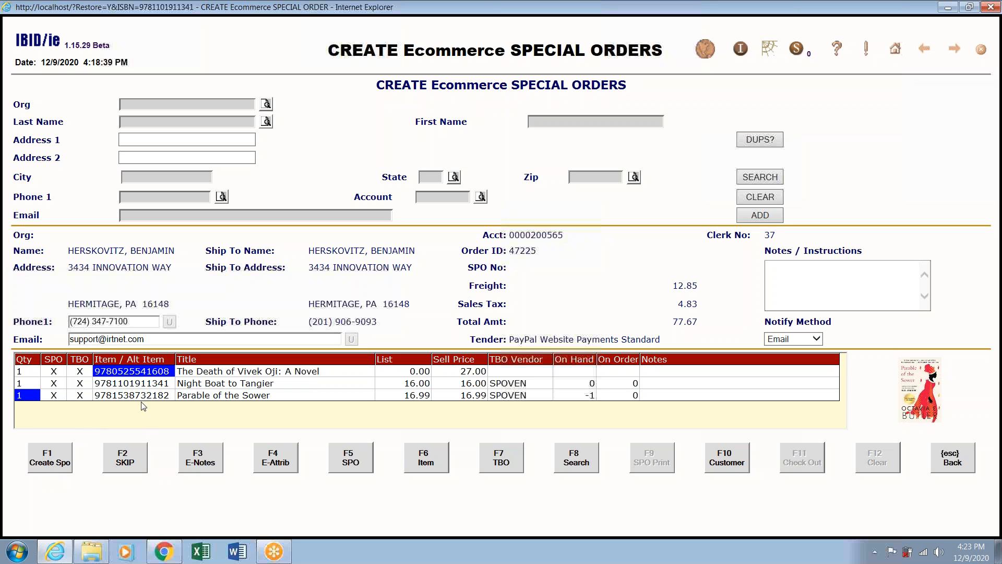
click(55, 456)
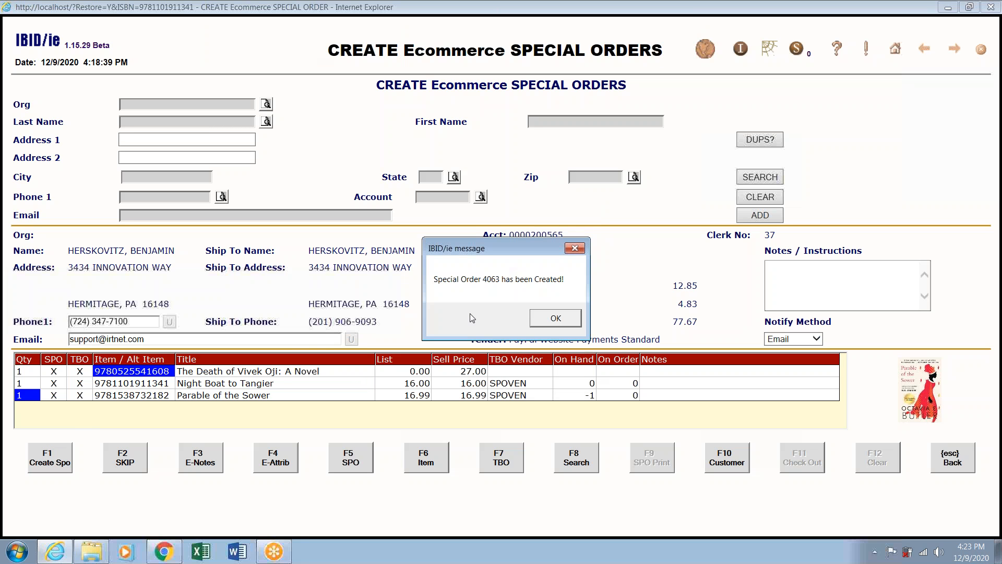
click(558, 319)
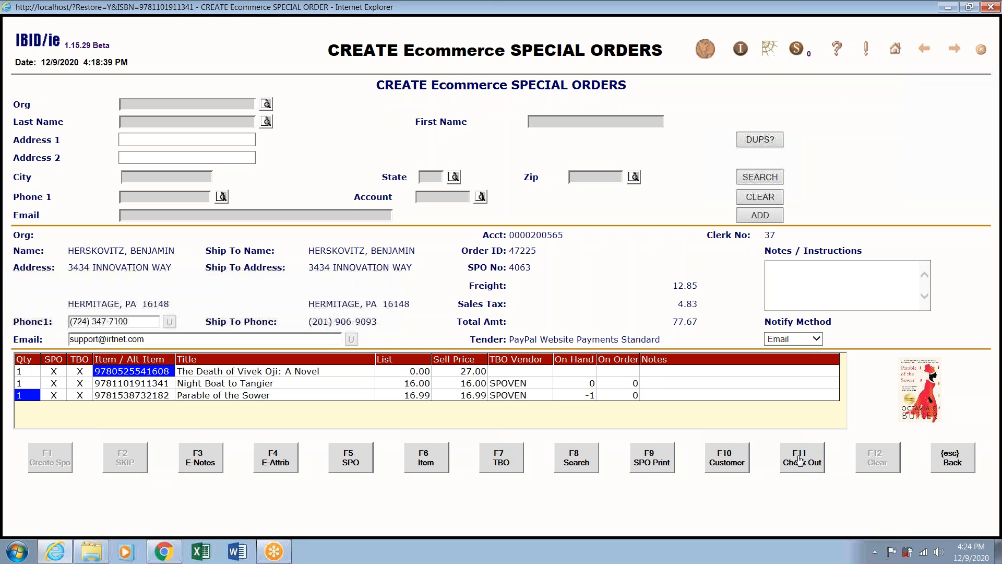
Ring up the prepaid web order at the cash register with $12.85 shipping, totalling $74.74.
click(800, 460)
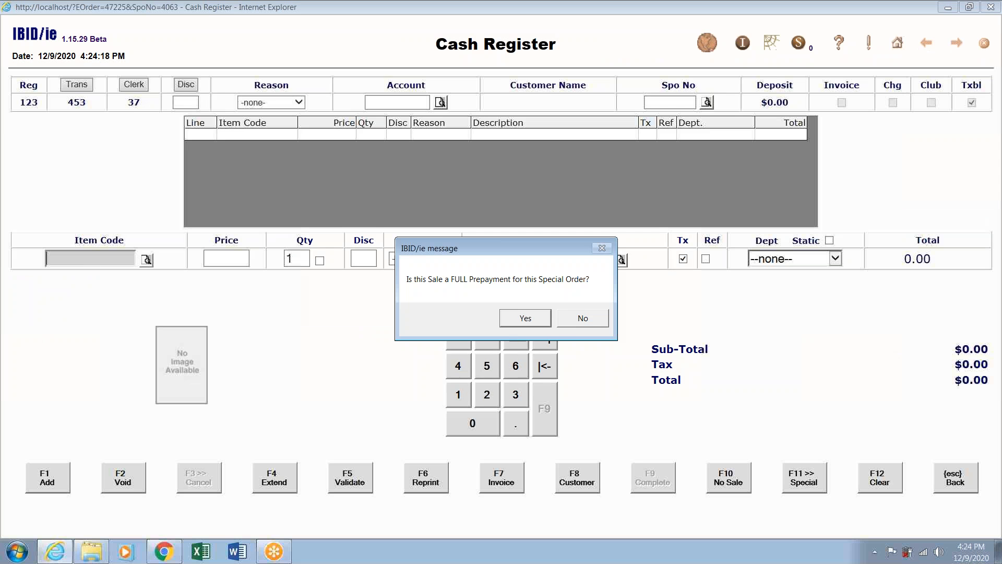
click(524, 319)
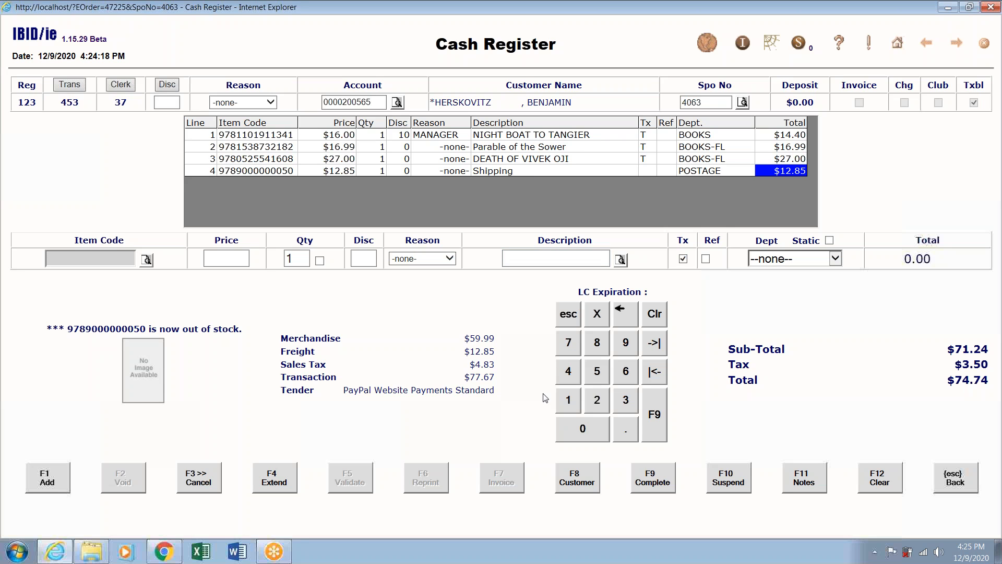
click(659, 486)
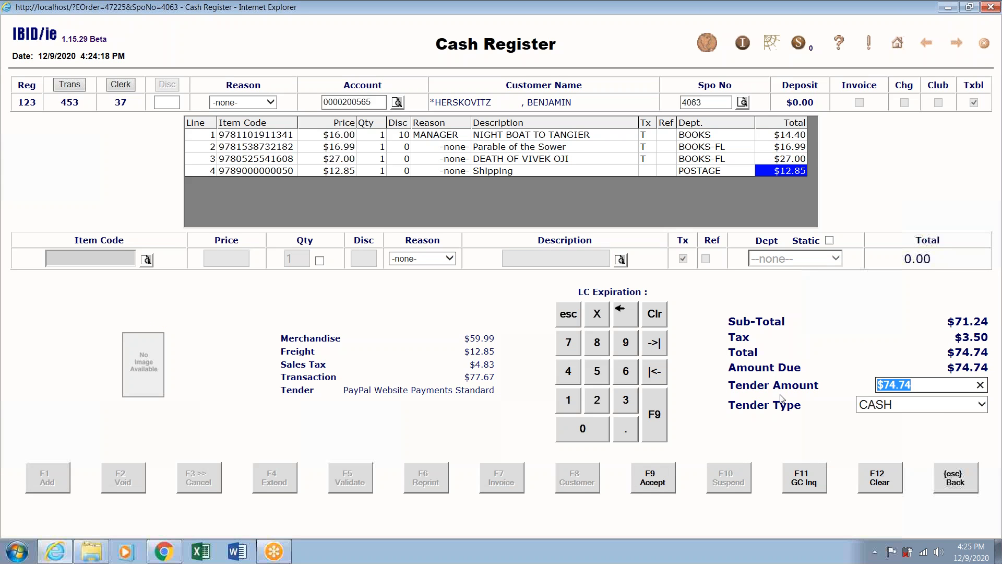
Complete the $74.74 sale using WEB ORDER as the tender type.
click(983, 406)
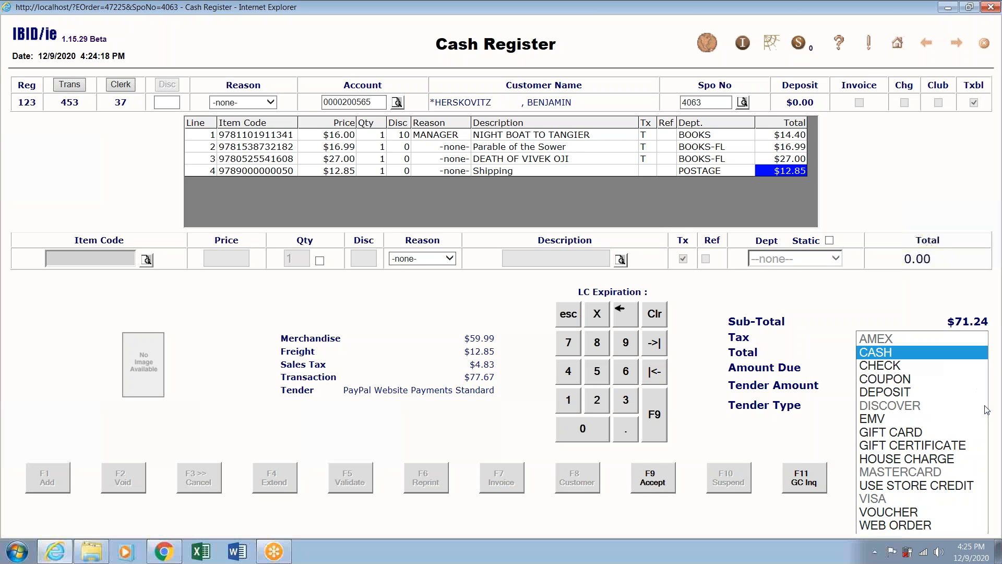
click(922, 525)
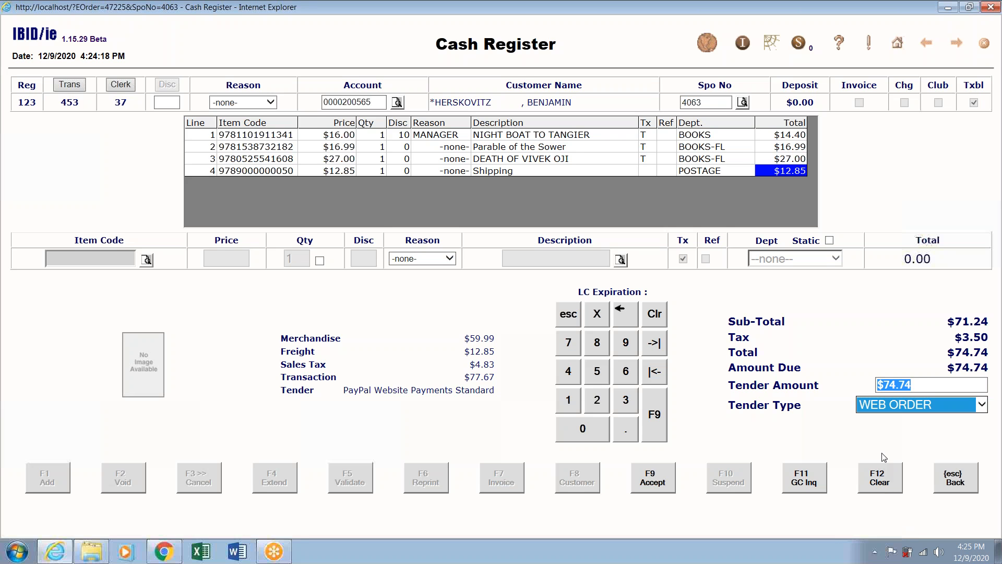
click(670, 478)
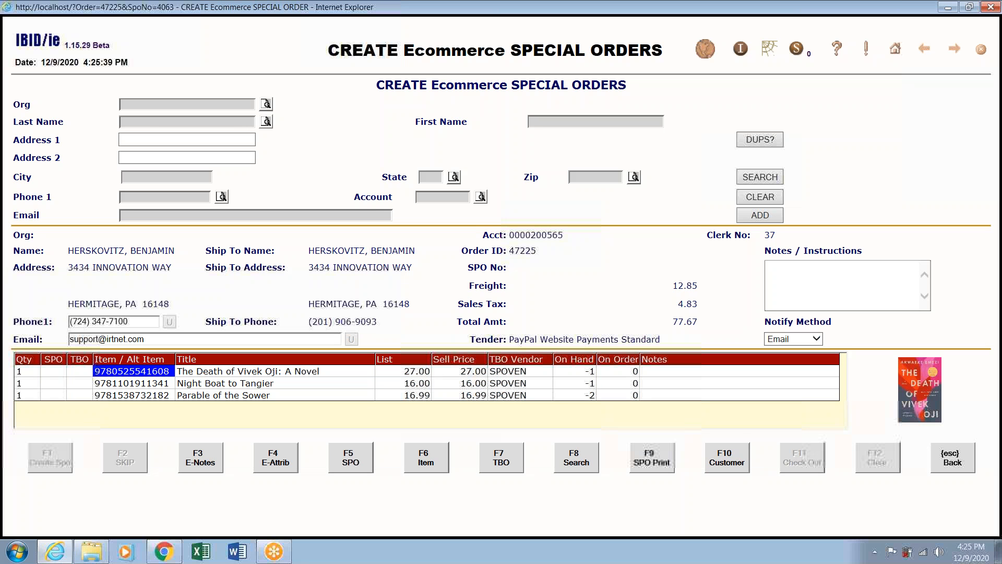
Print the Special Order Request for the three prepaid books.
click(650, 464)
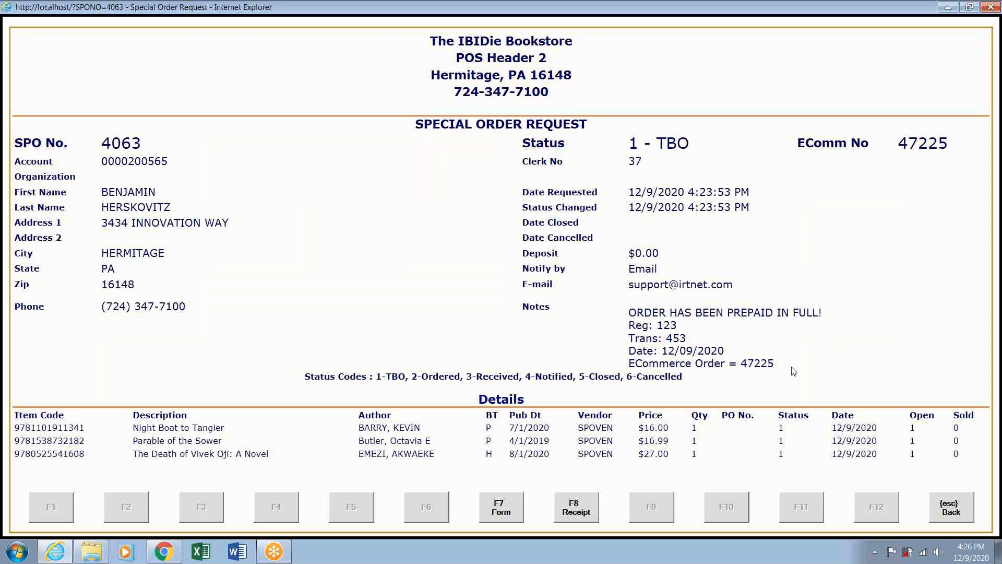
Return to the Ecommerce special orders list and open the $77.18 order from 1/18/2020.
click(951, 509)
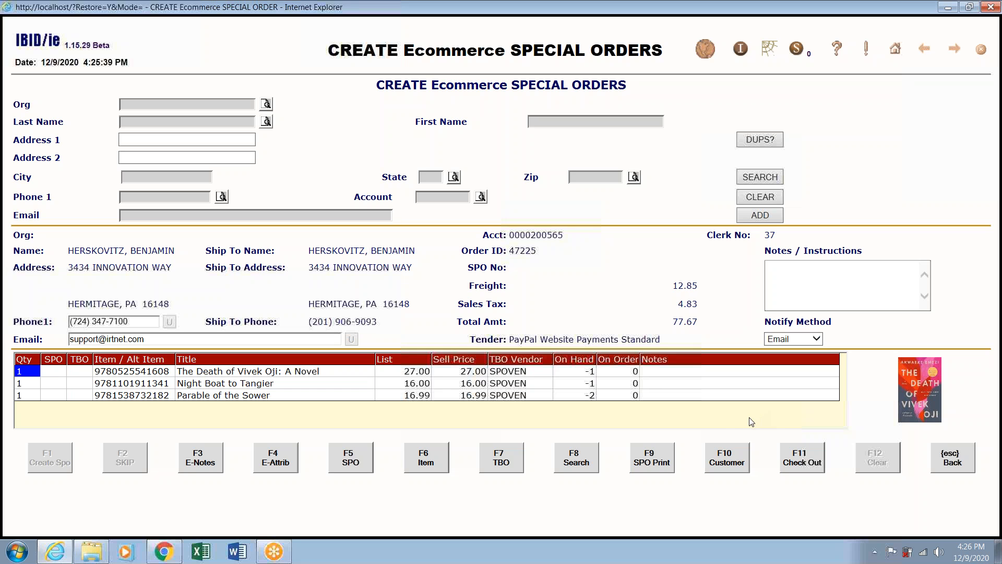
click(955, 460)
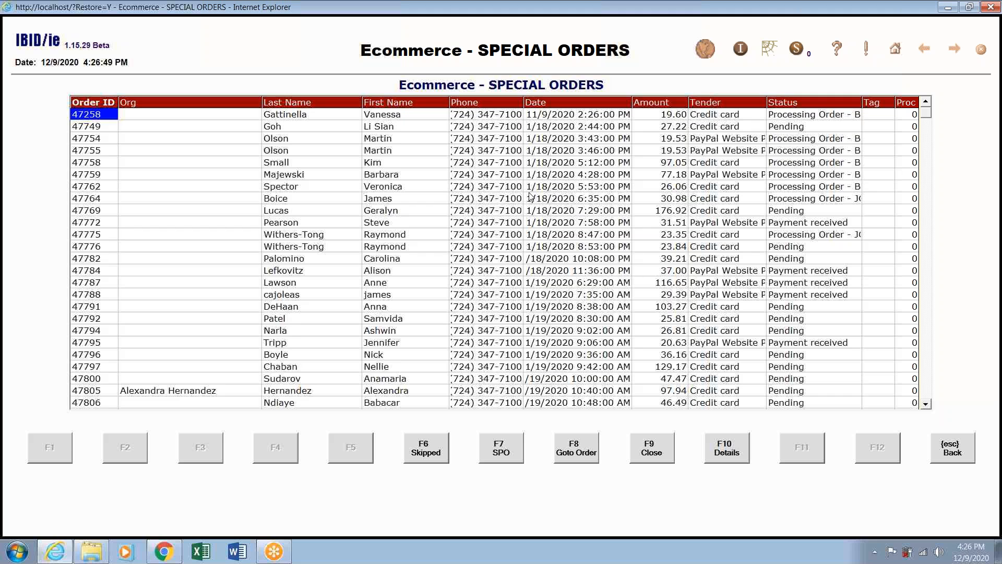
click(439, 178)
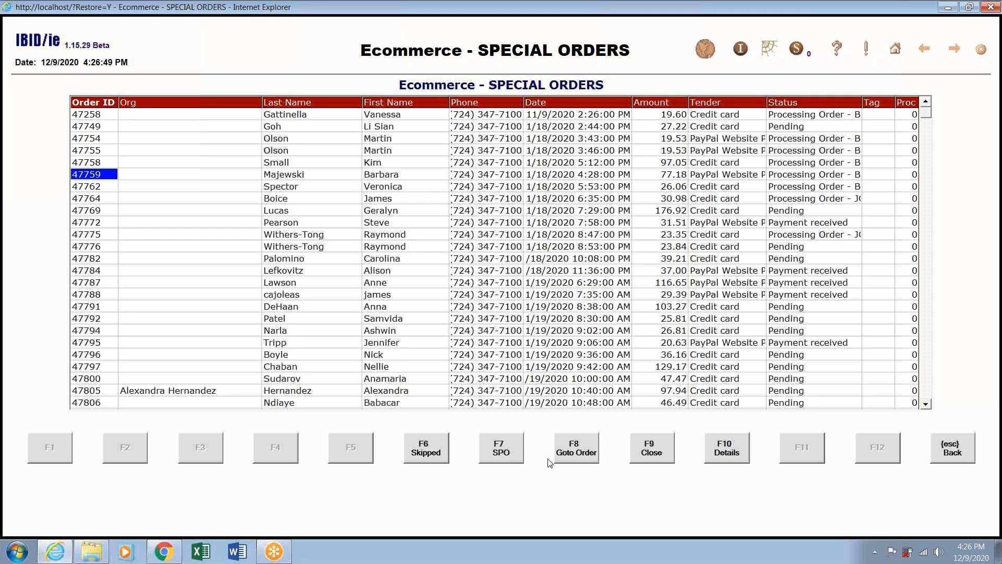
click(511, 457)
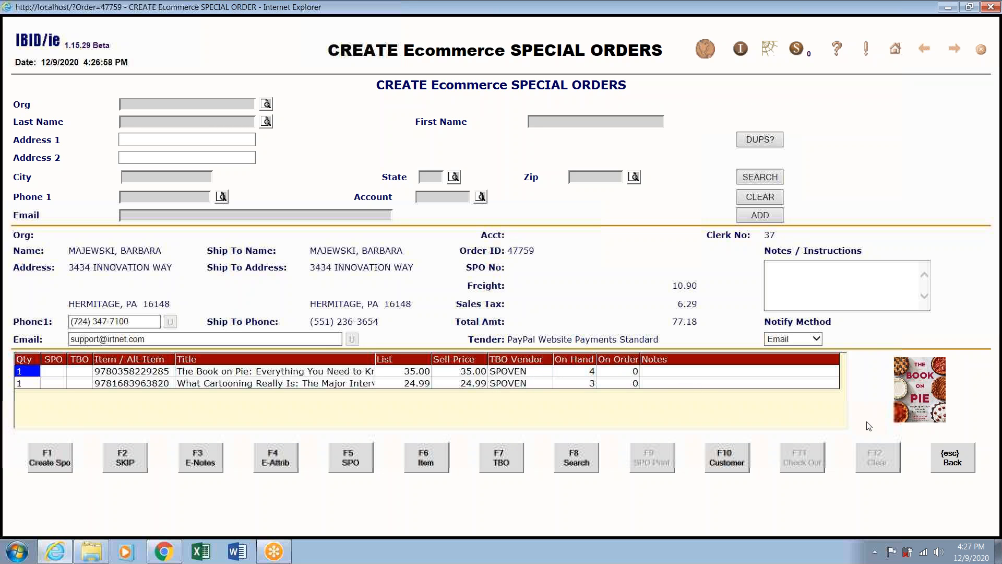
click(951, 464)
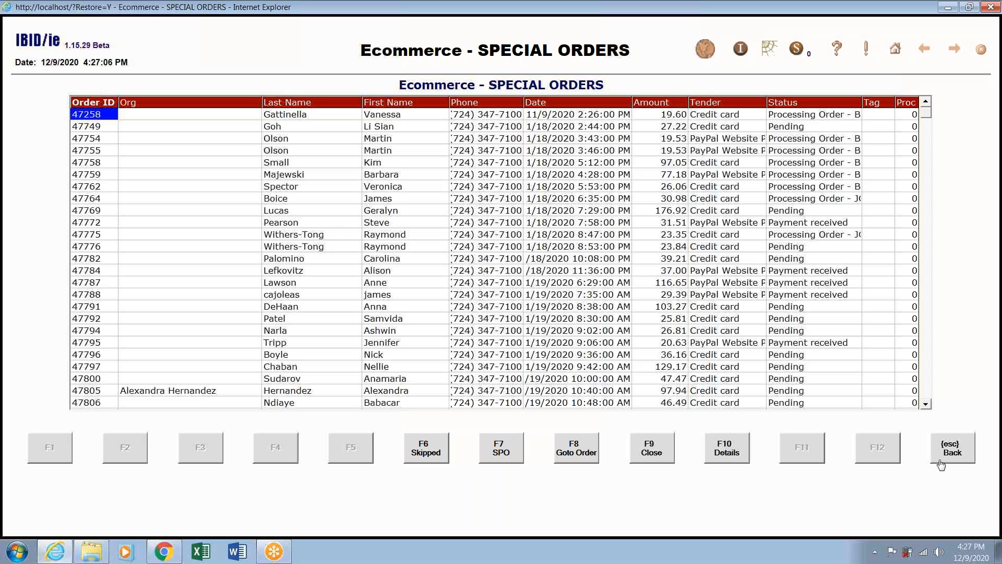
click(422, 176)
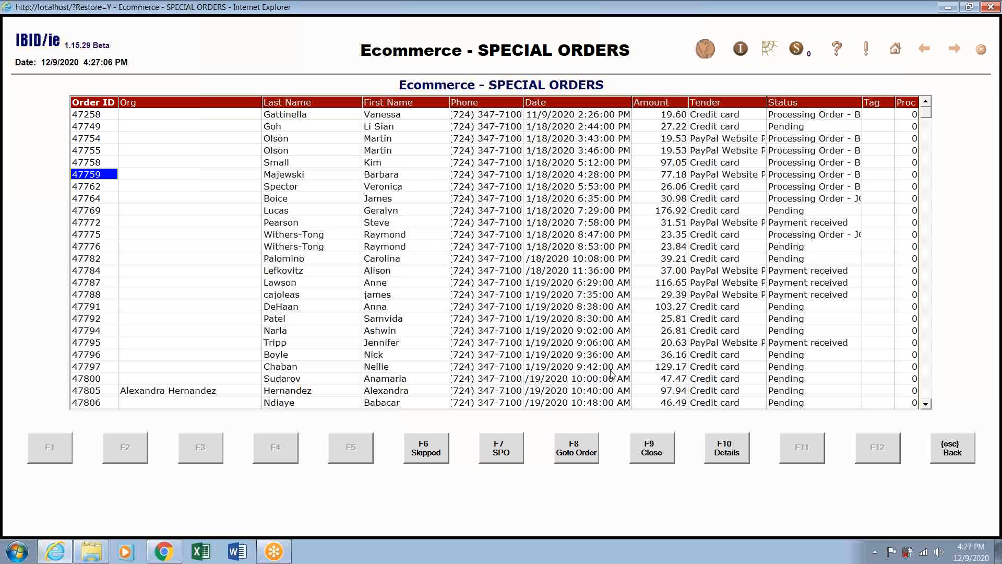
click(724, 444)
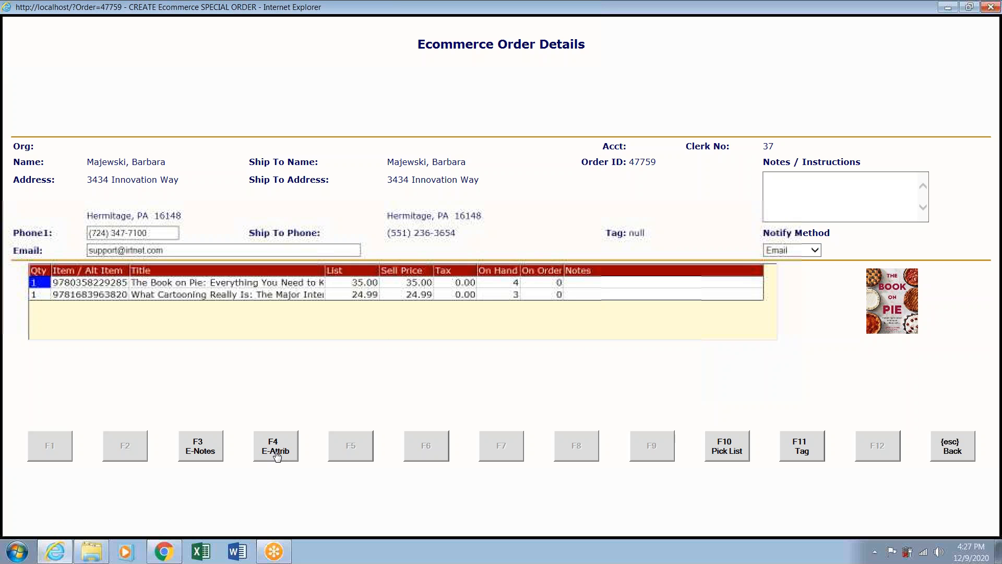
Read the $77.18 order's customer note and item attributes, then generate its pick list.
click(211, 456)
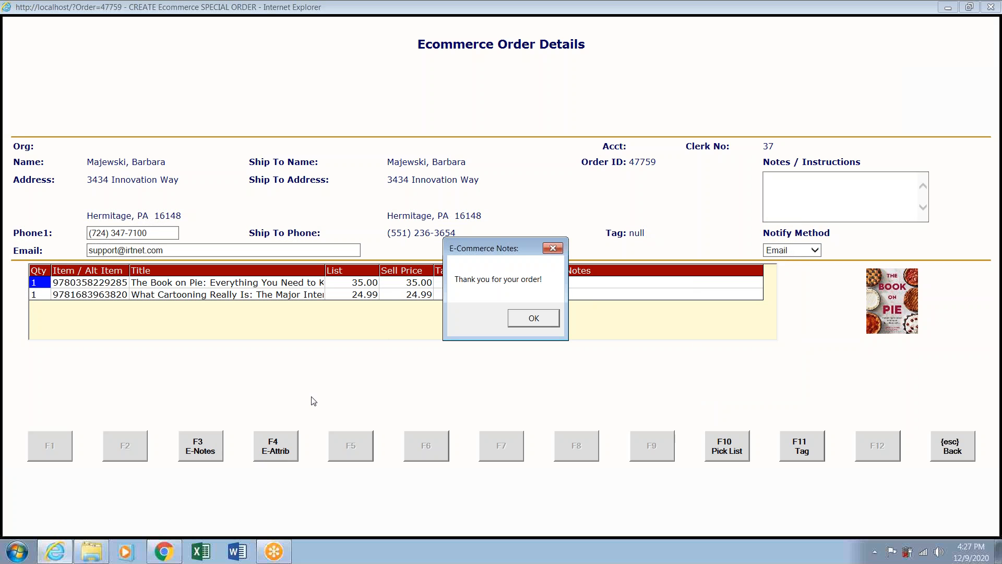
click(545, 320)
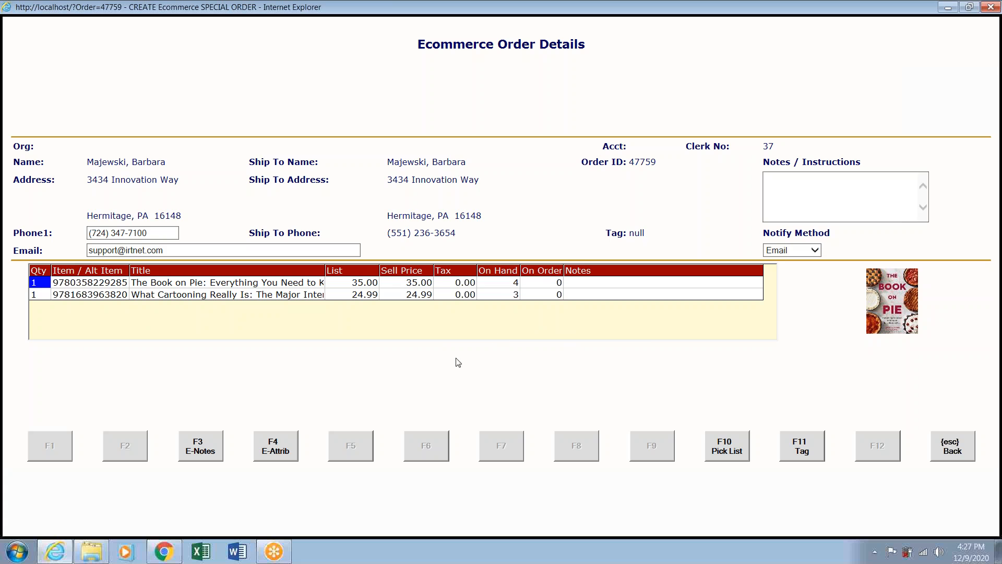
click(271, 445)
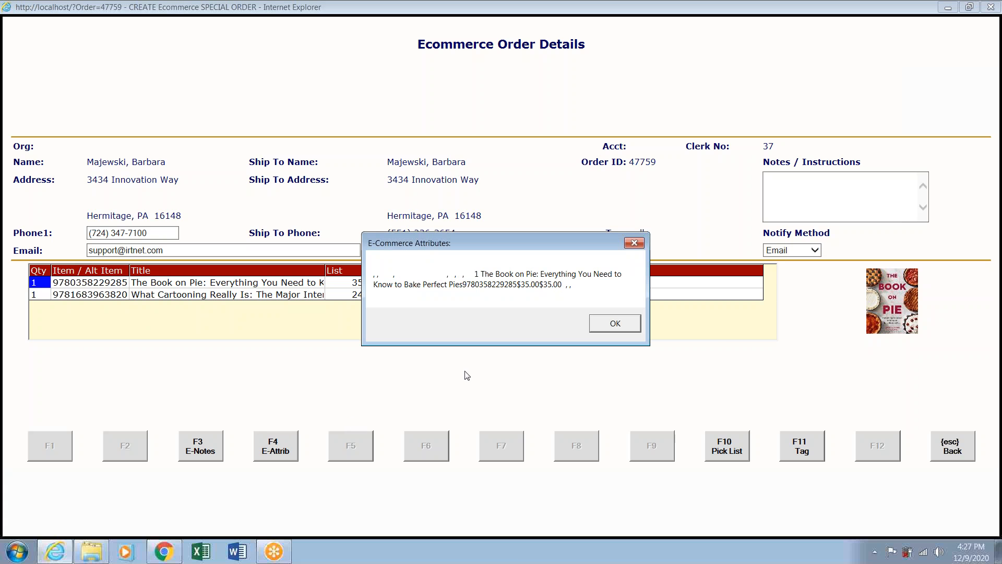
click(614, 322)
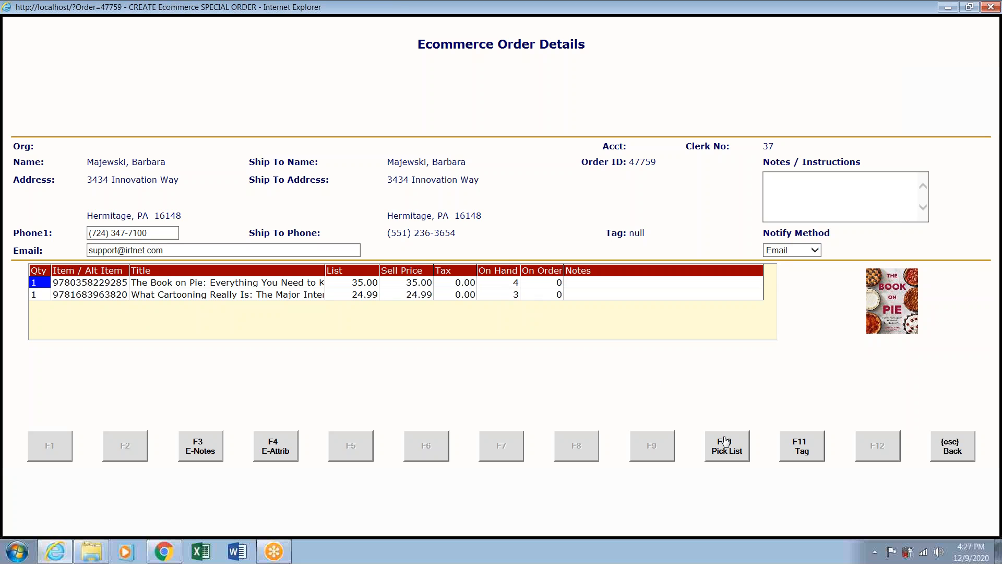
click(734, 450)
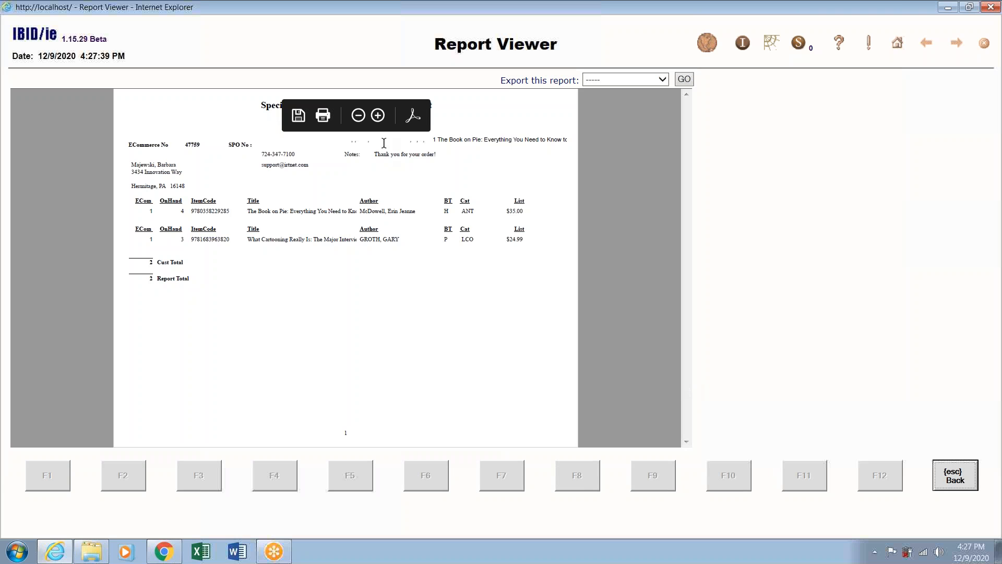
click(377, 115)
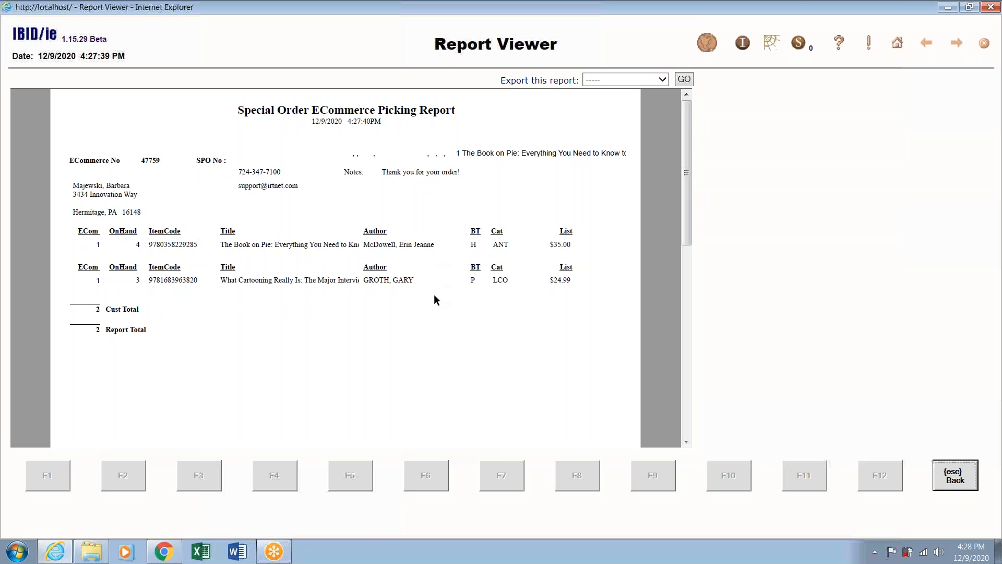
click(955, 474)
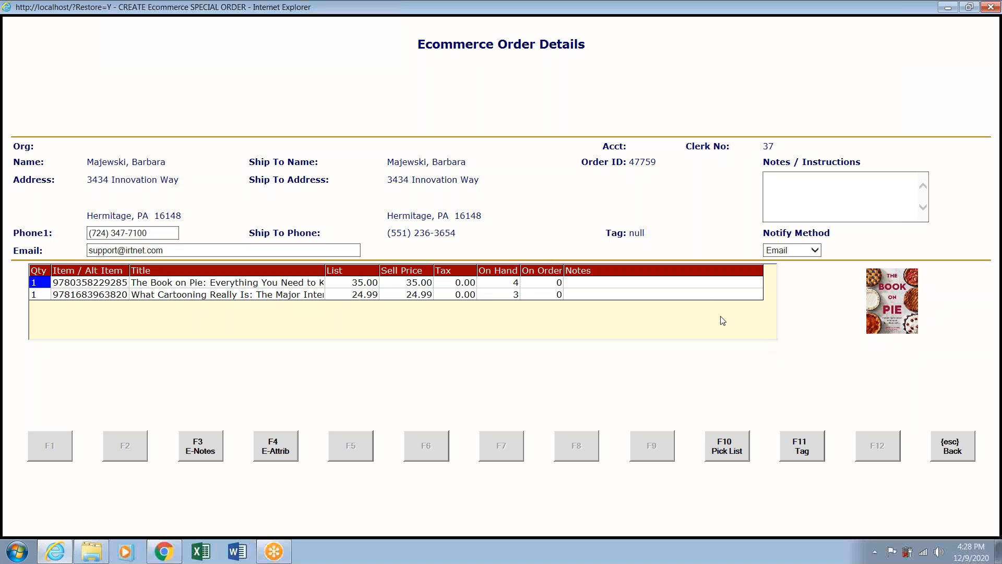
Tag the $77.18 order as INS and go back to the special orders list.
click(797, 443)
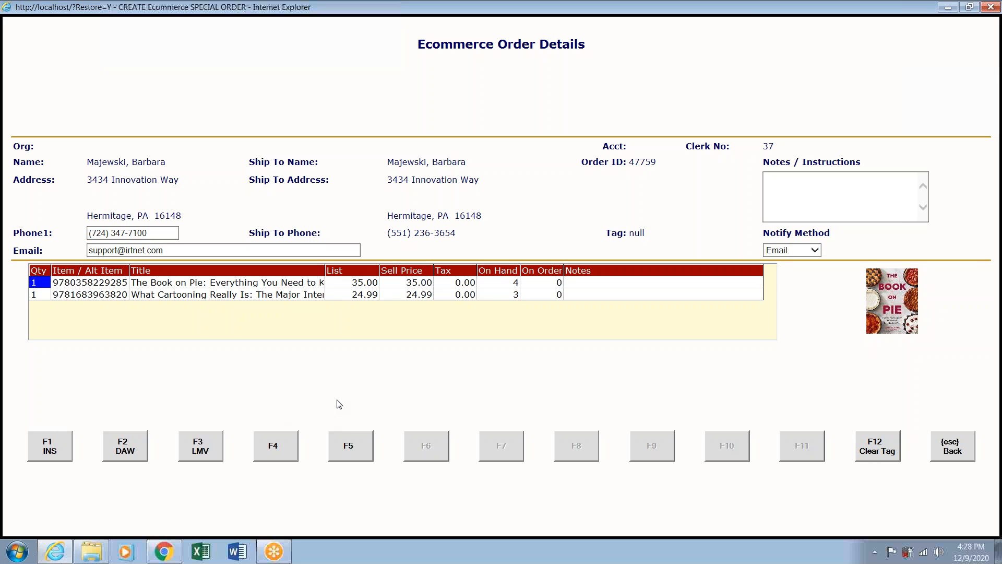
click(51, 452)
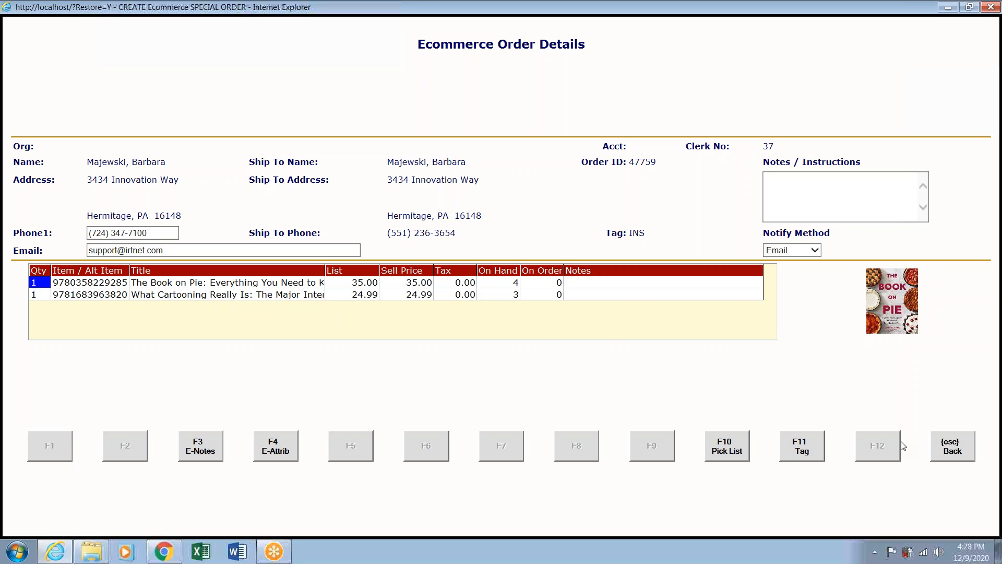
click(949, 447)
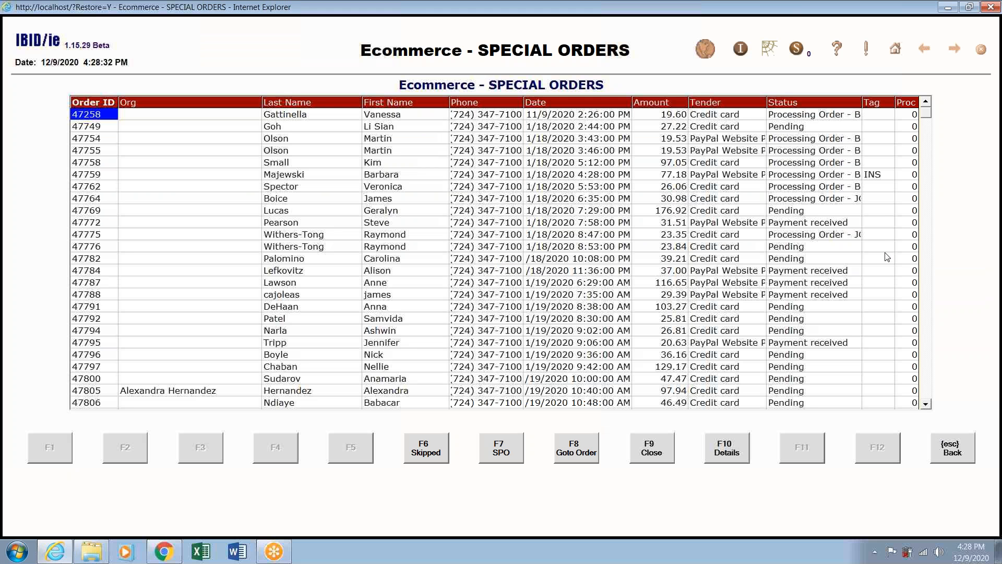
Open the full details of the $19.60 order.
click(502, 450)
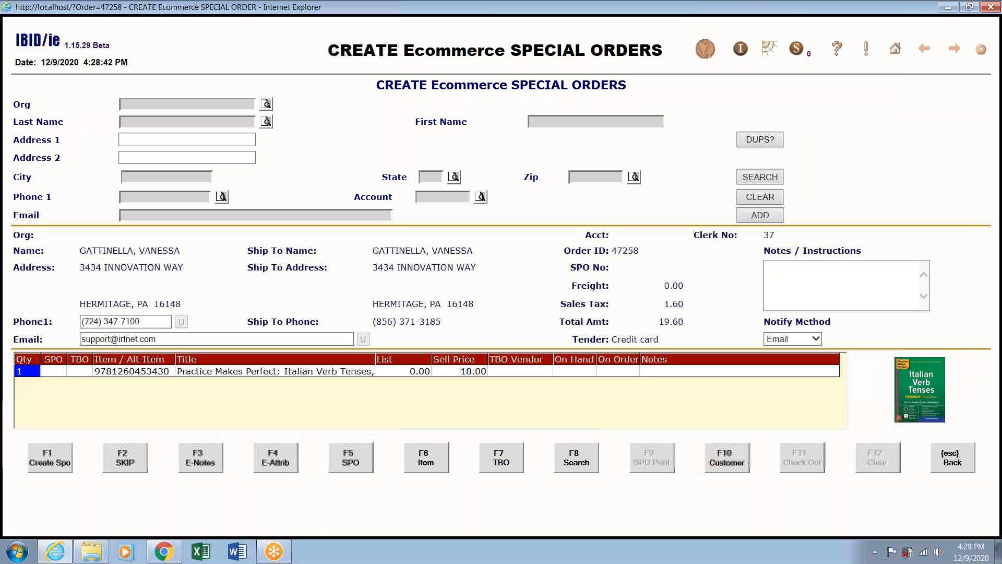
click(952, 463)
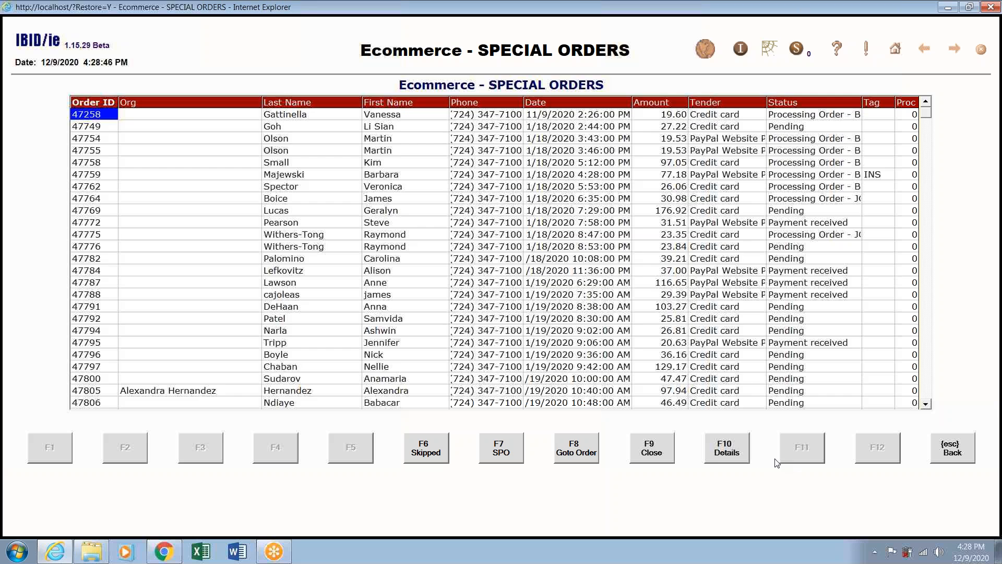
click(723, 455)
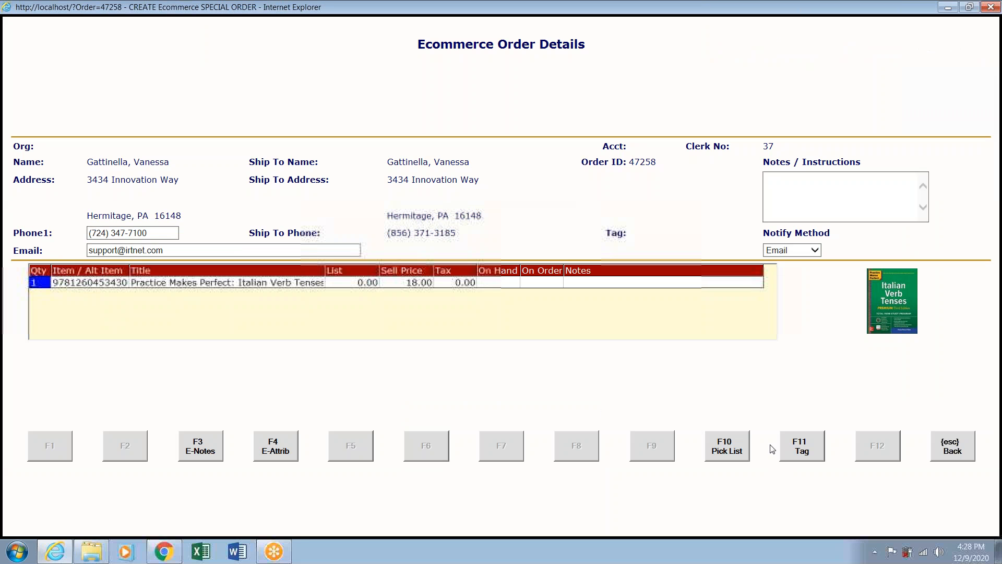
Tag order 47258 as DAW and sort the special orders list by the Tag column.
click(807, 456)
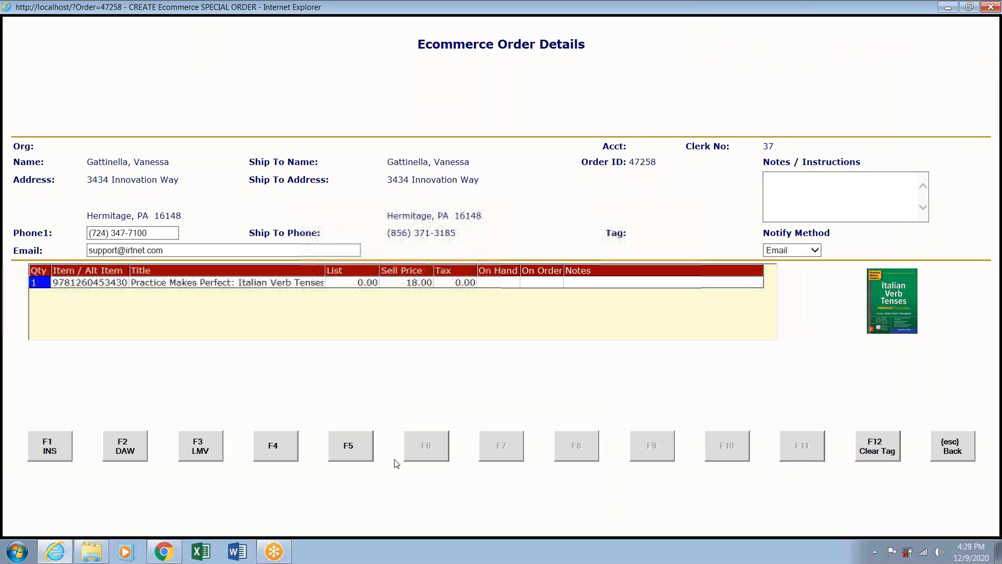
click(127, 447)
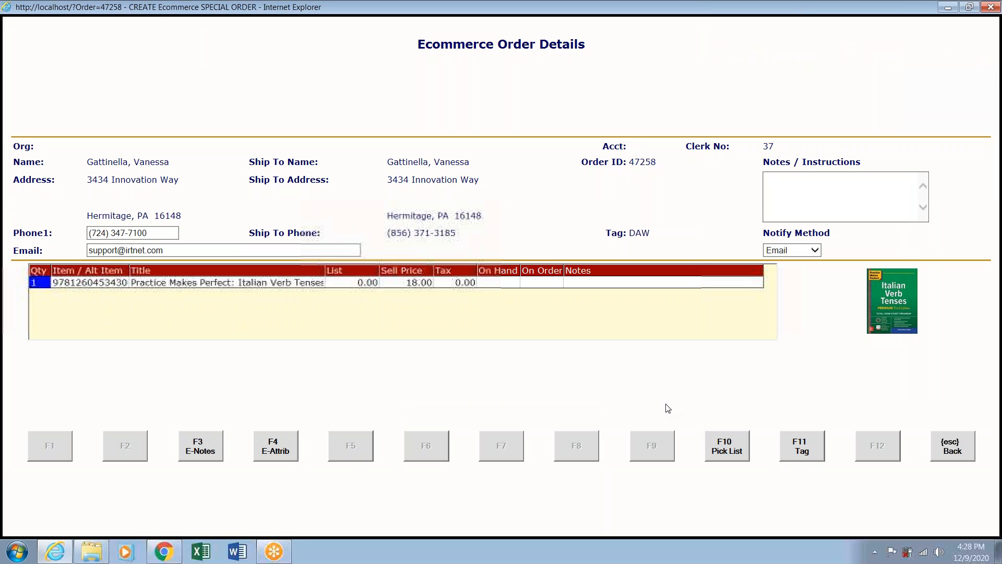
click(945, 444)
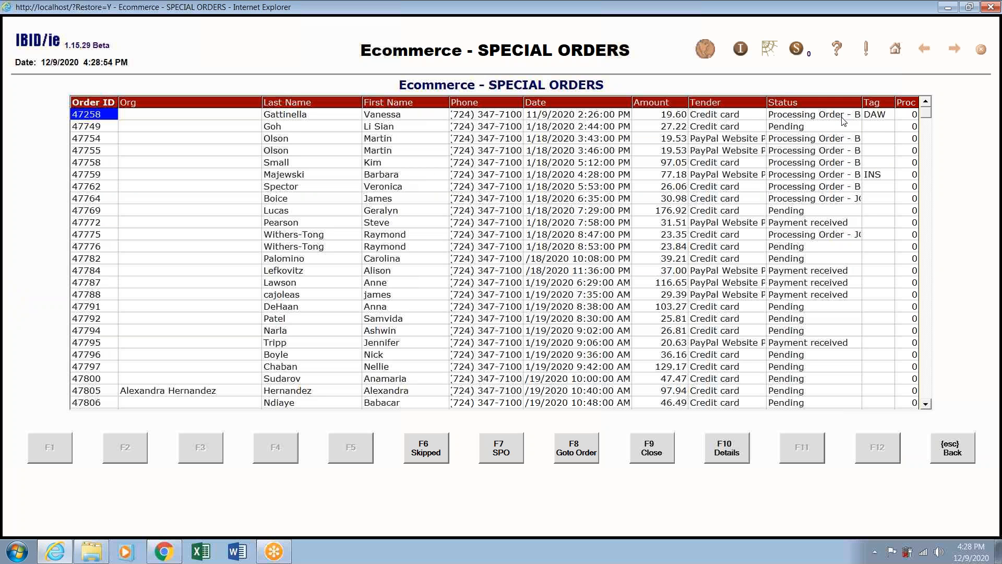
click(880, 104)
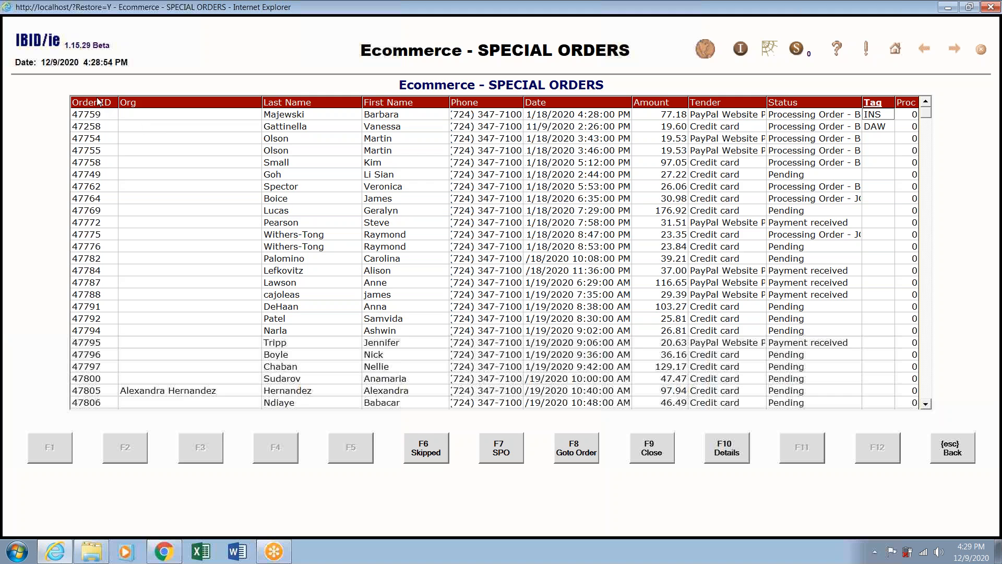
Review the special orders for 47754 and 47758, then bring up order 47788's special order screen.
click(203, 144)
click(503, 447)
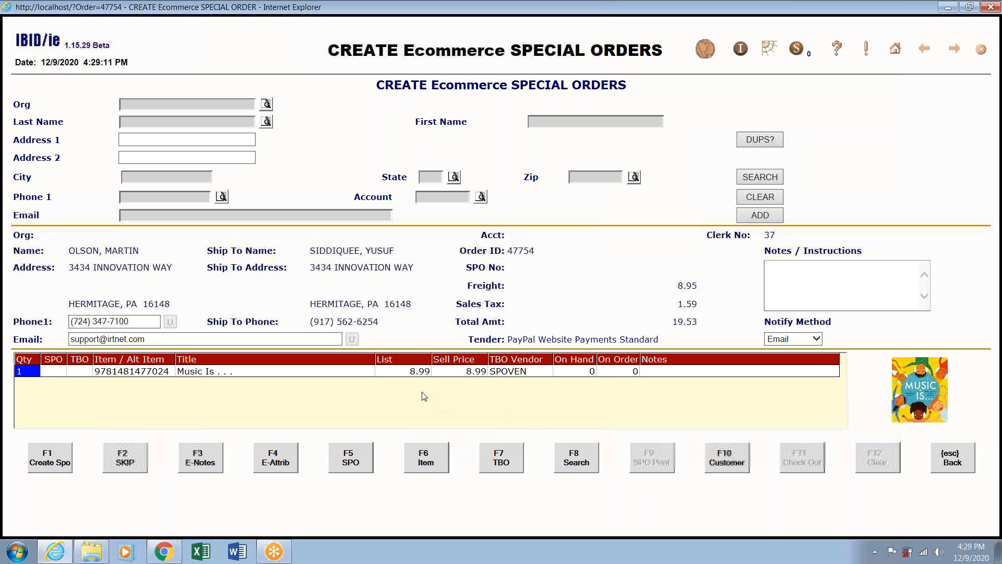
click(958, 455)
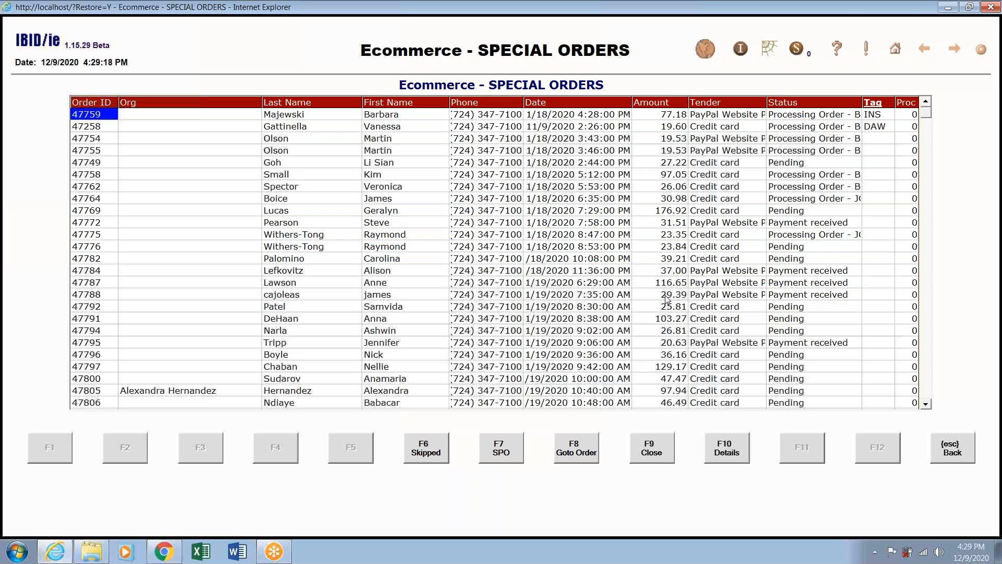
click(365, 178)
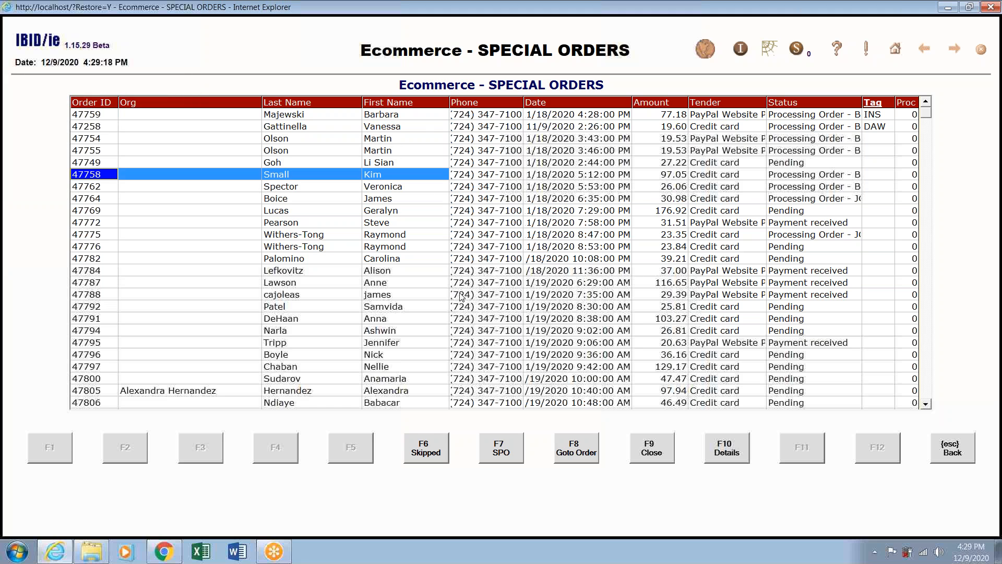
click(499, 450)
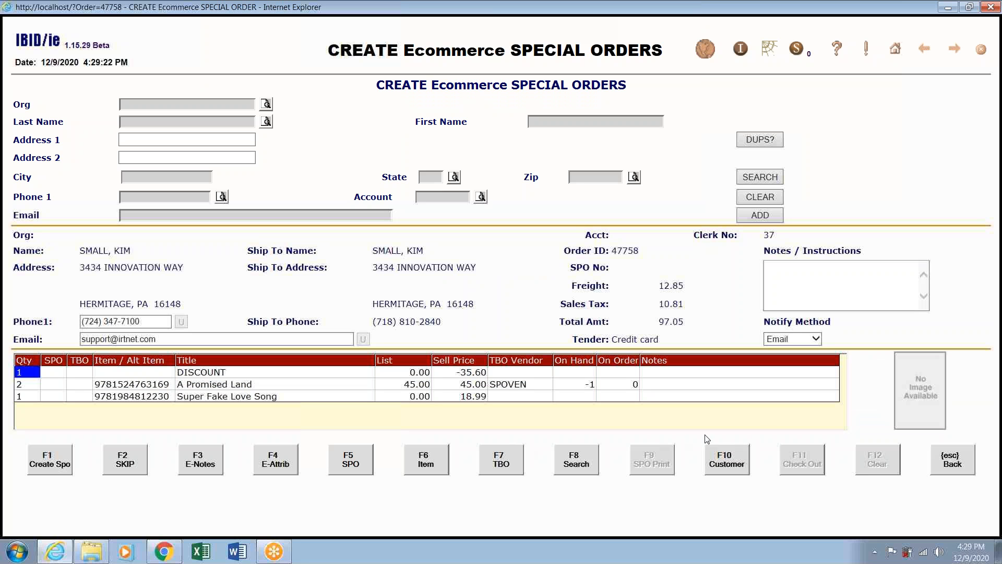
click(958, 469)
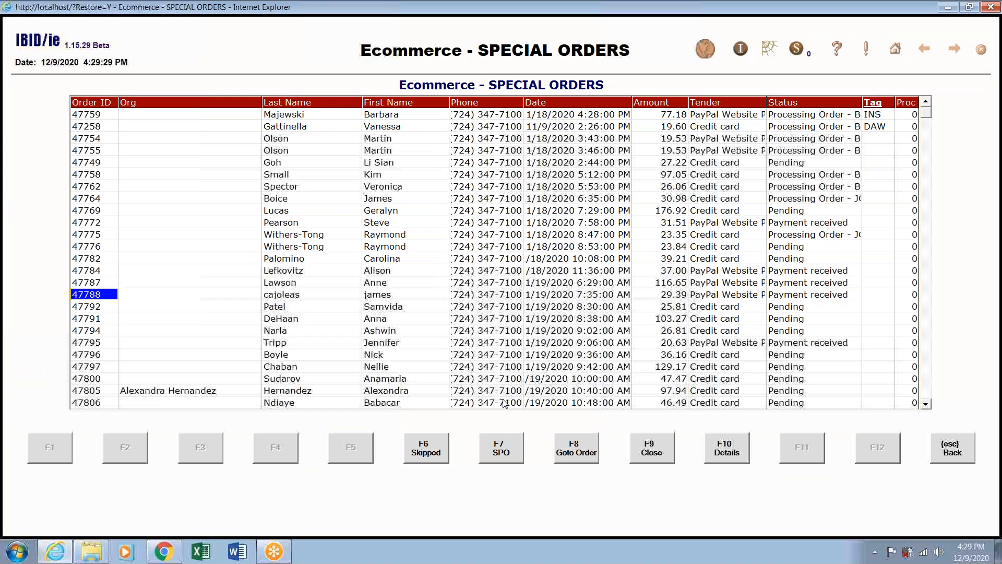
click(508, 448)
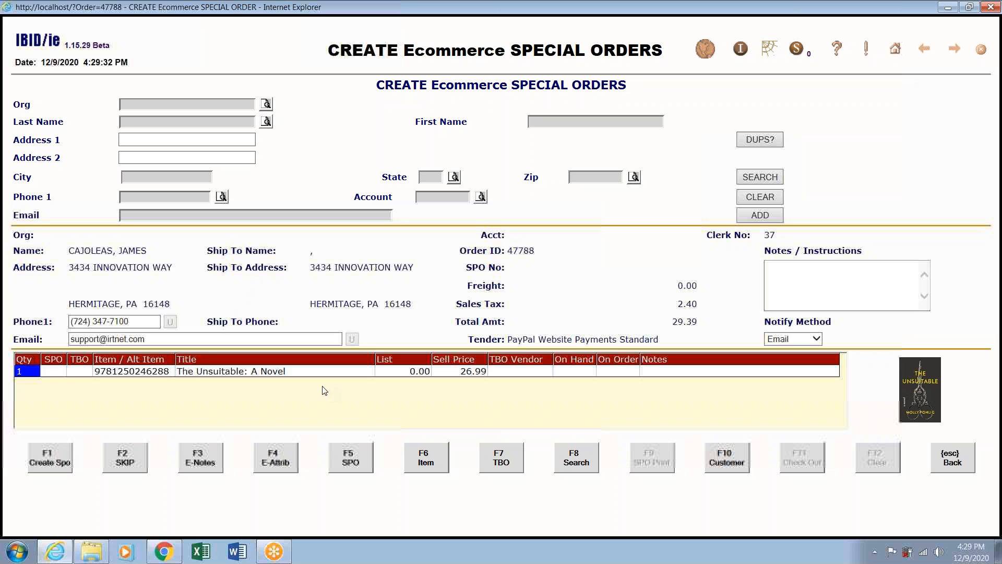
Skip order 47788, then check it out, adding The Unsuitable to inventory for the cash register.
click(123, 458)
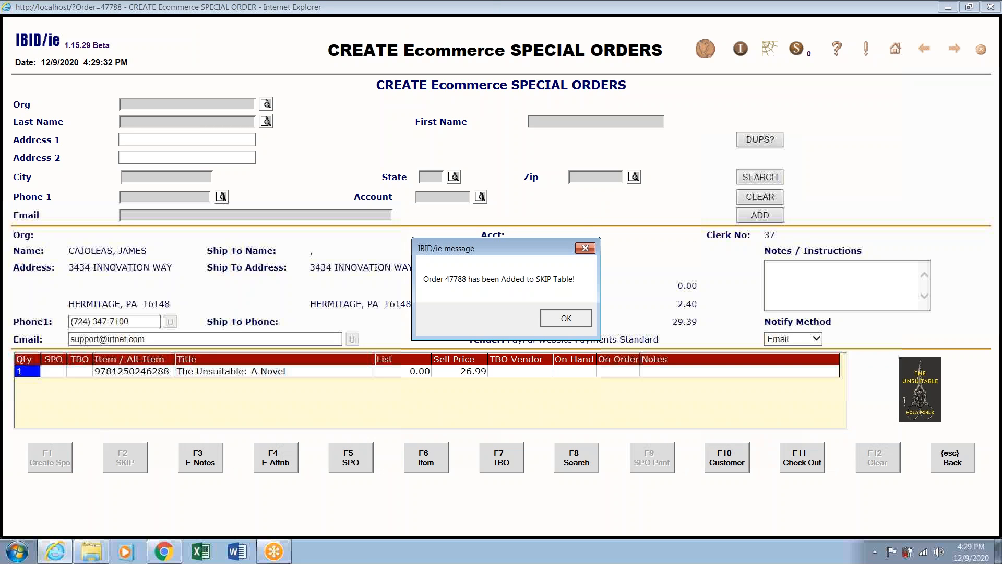
click(567, 319)
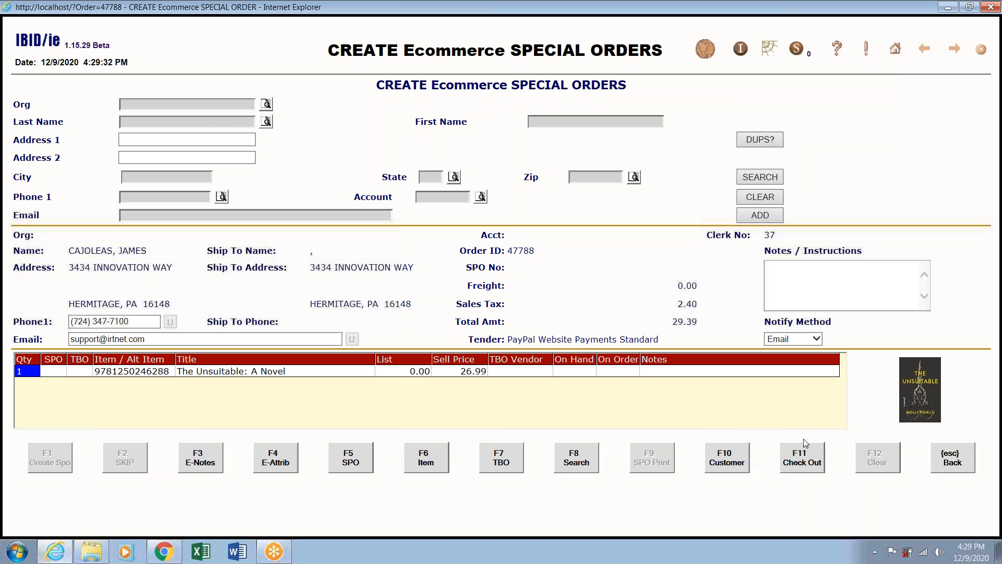
click(806, 457)
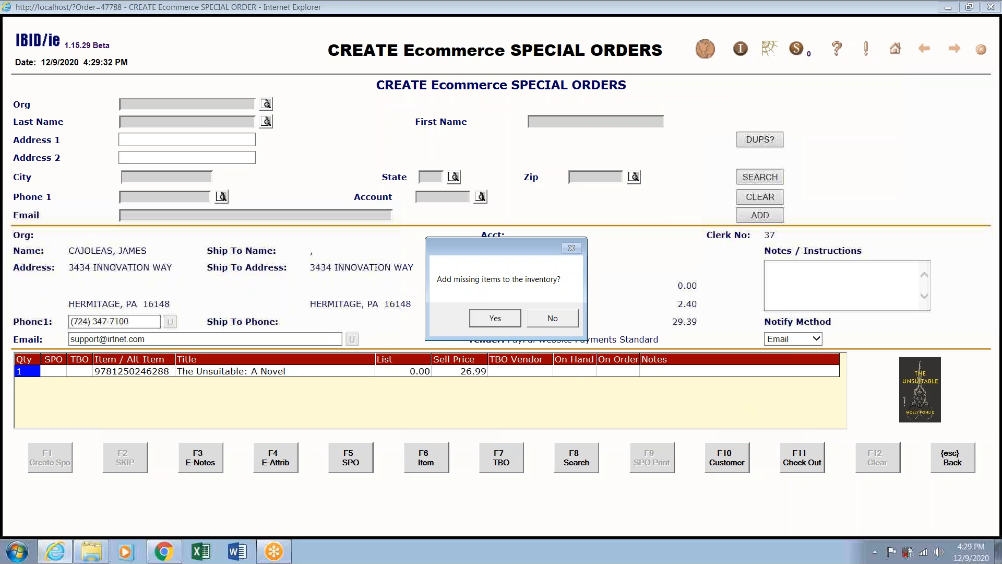
click(500, 318)
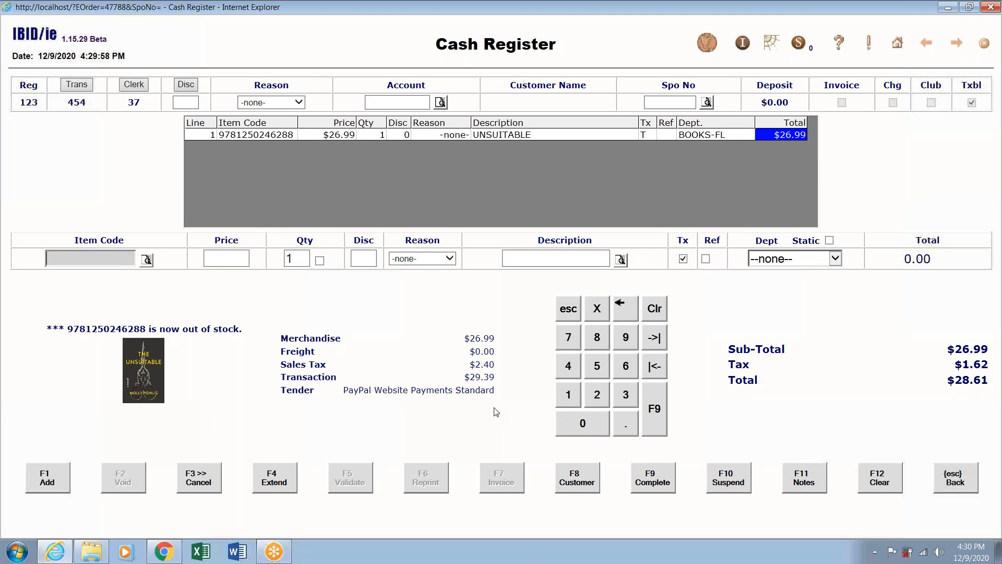
Complete the $28.61 sale for order 47788 using WEB ORDER as the tender type.
click(665, 478)
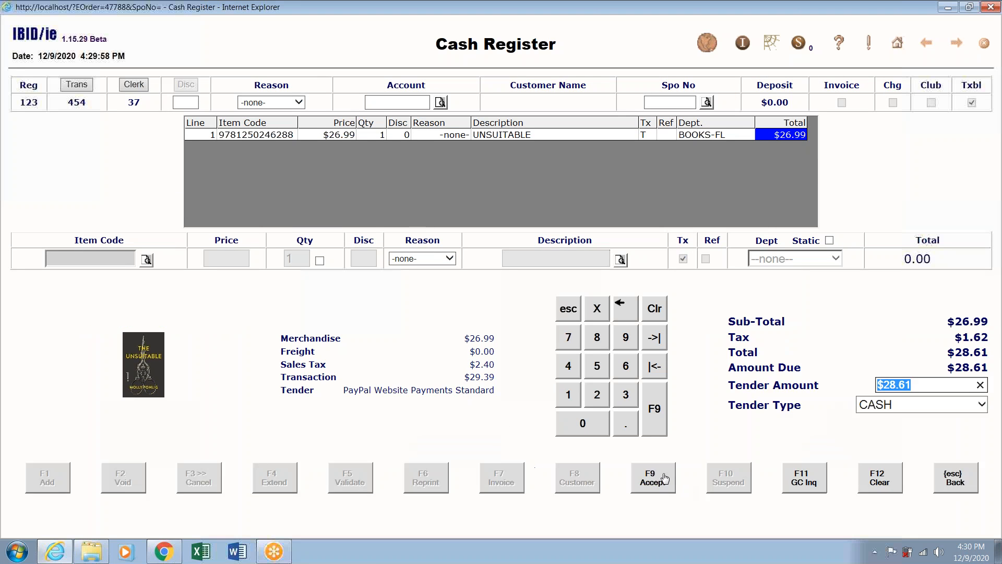
click(982, 405)
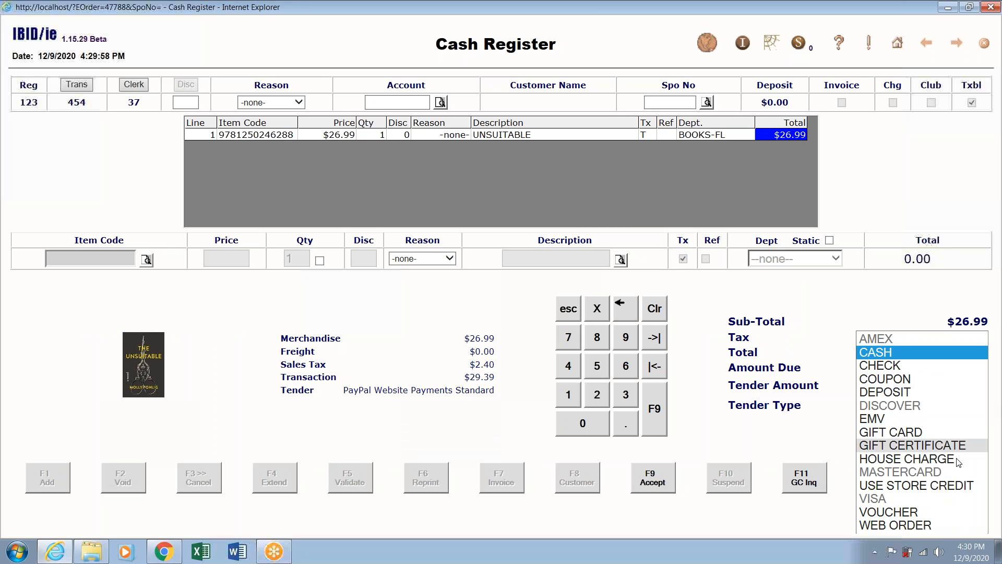
click(938, 525)
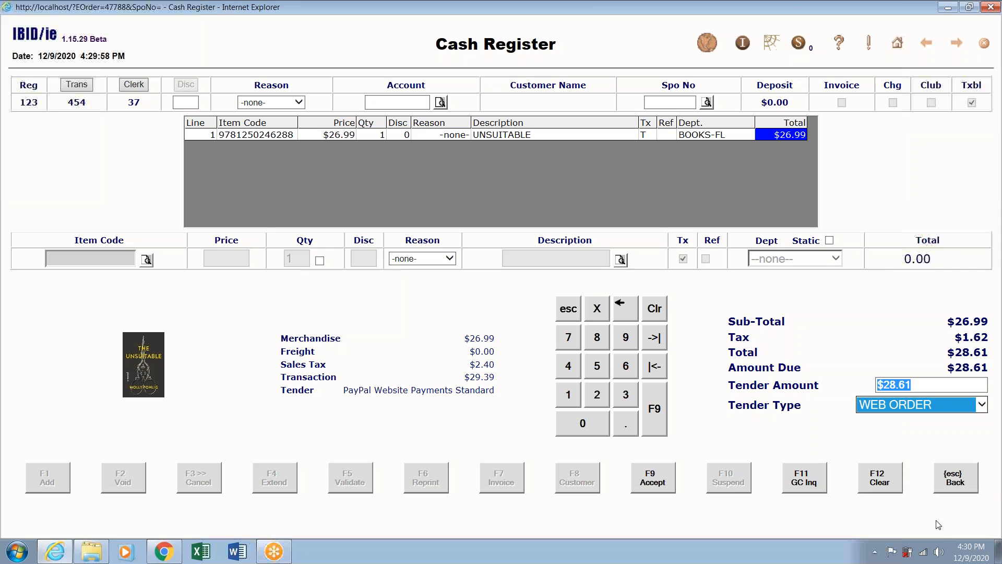
click(657, 481)
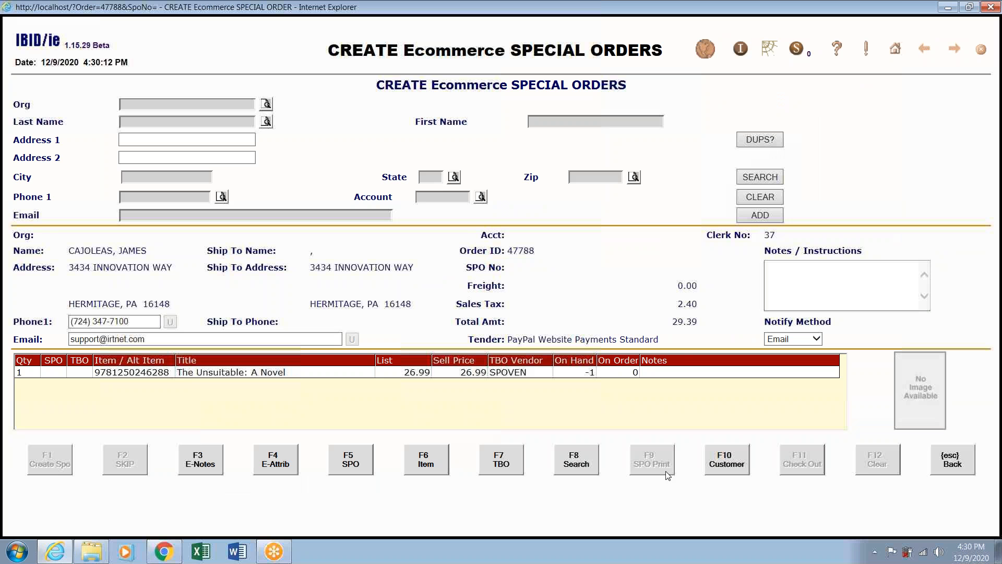
Look over order 47759's special order and its search screen, then select order 47755 in the list.
click(952, 464)
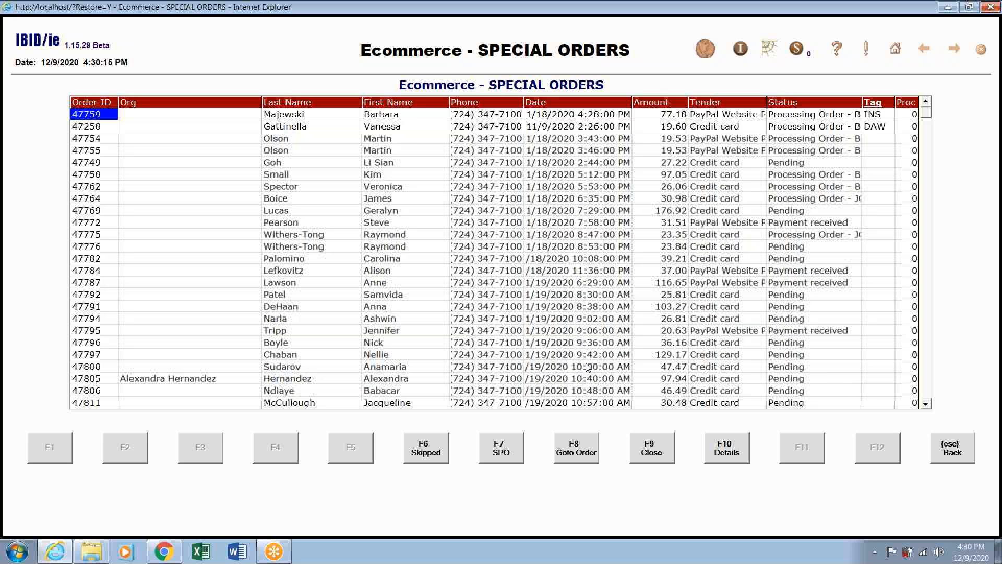
click(501, 454)
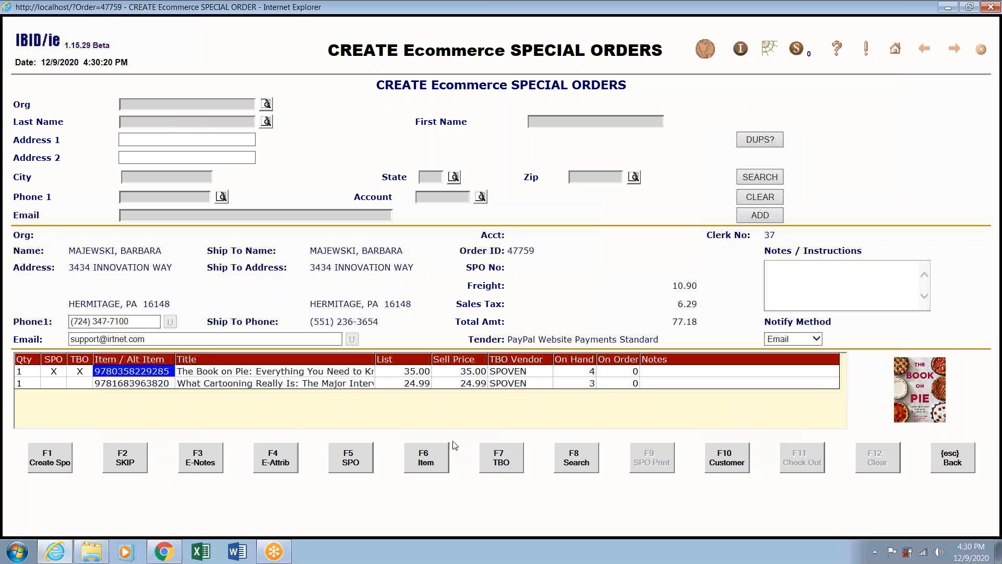
click(579, 464)
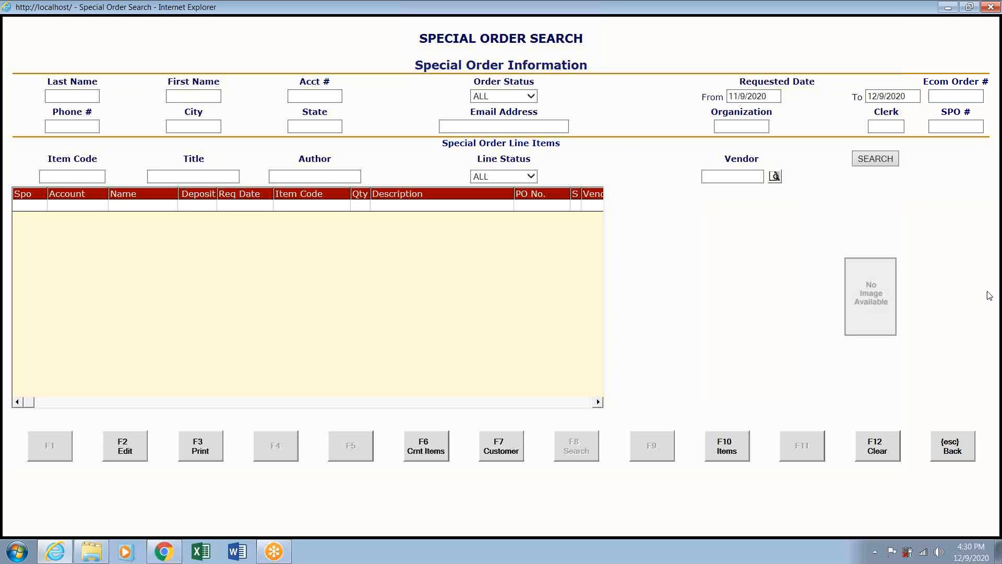
click(952, 447)
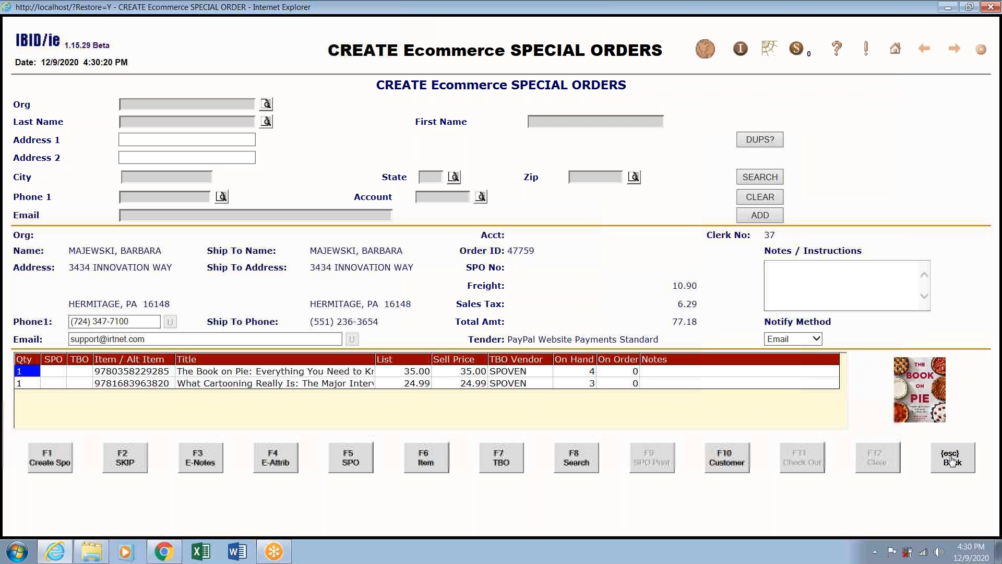
click(952, 459)
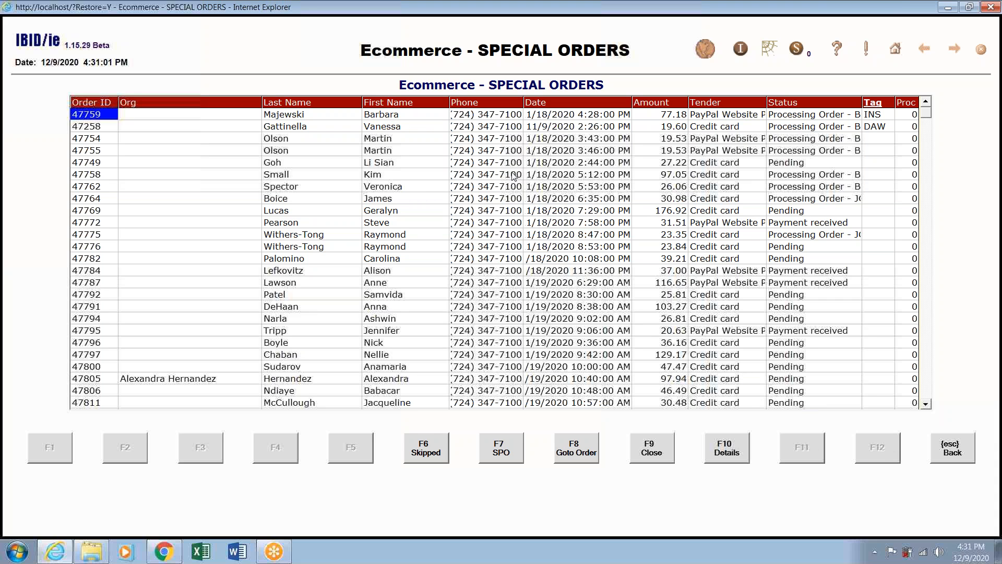
click(498, 152)
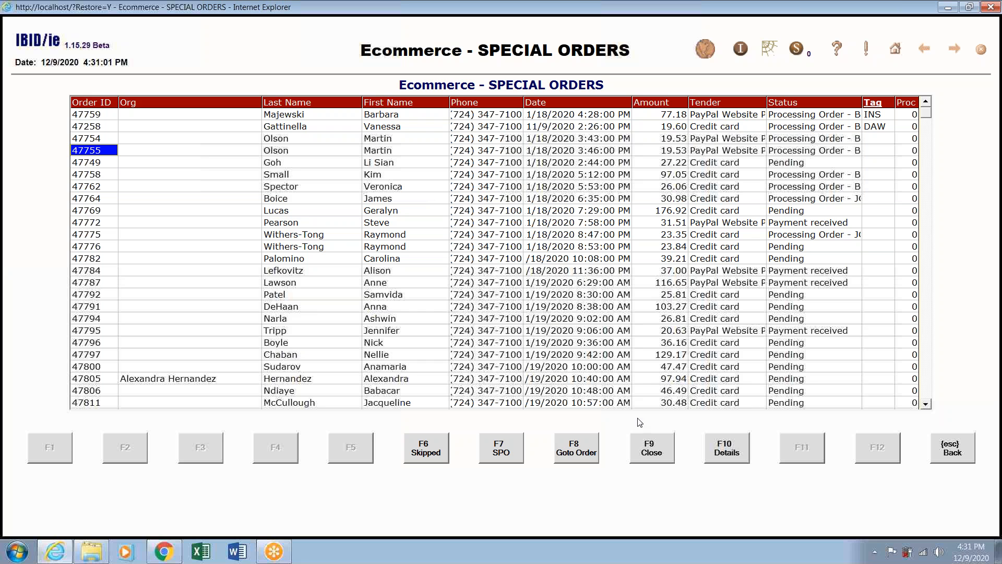
View the details of orders 47755 and 47784, then switch to the skipped ecommerce orders.
click(724, 452)
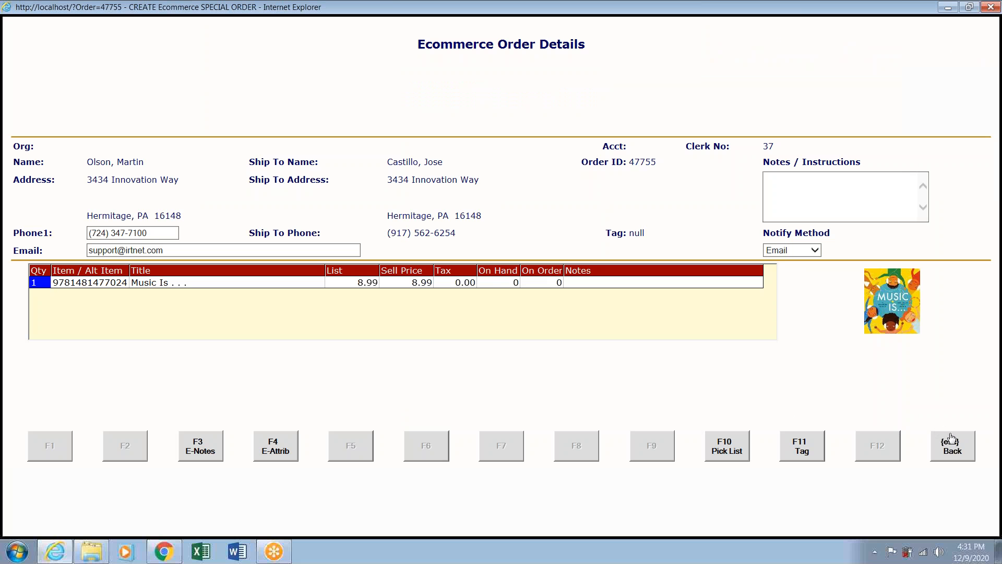
click(951, 444)
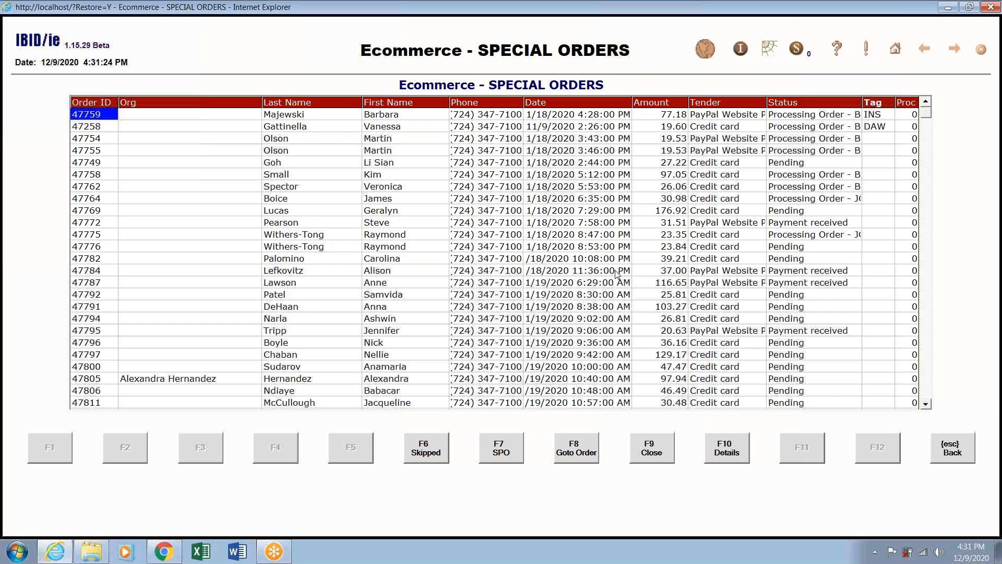
click(601, 271)
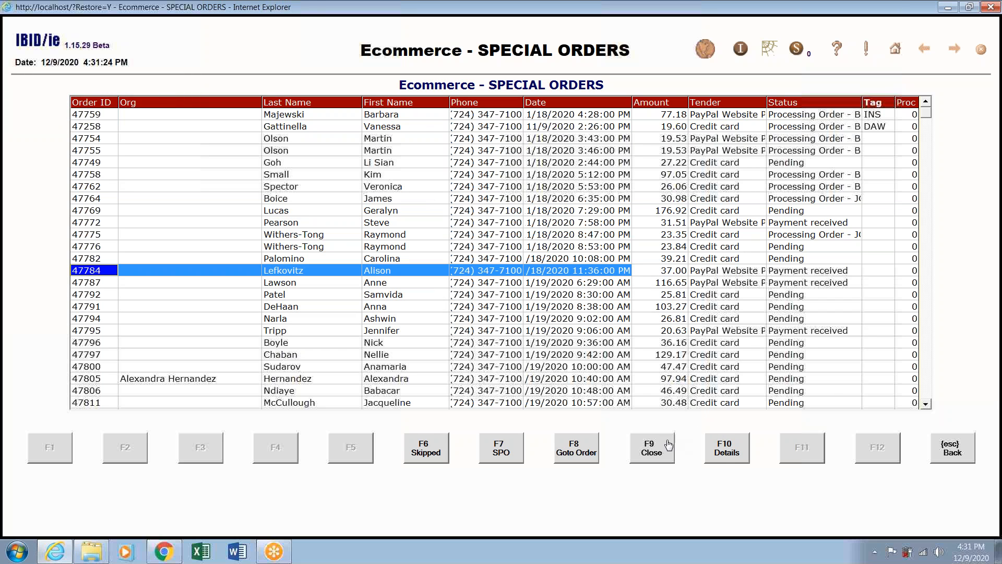
click(727, 452)
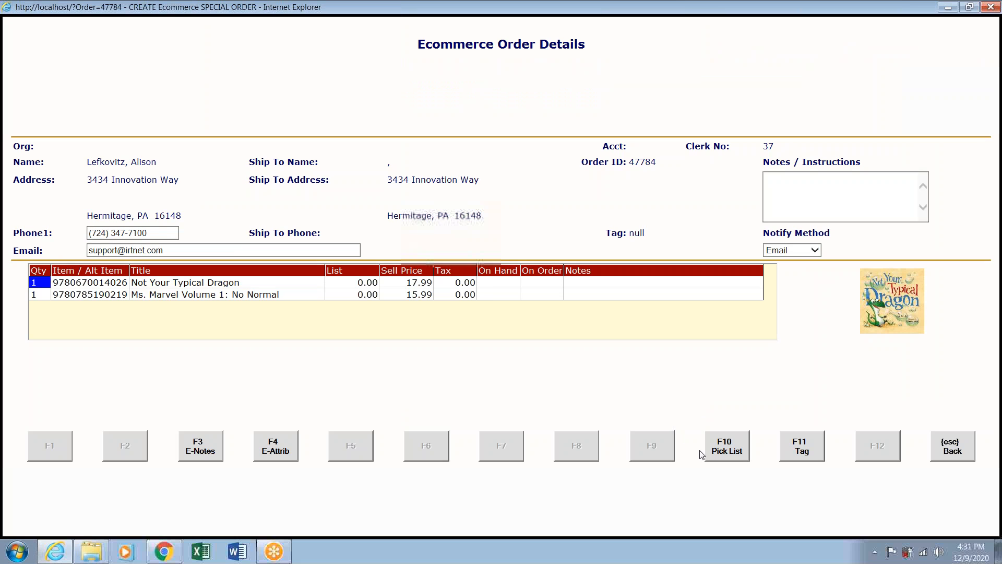
click(957, 448)
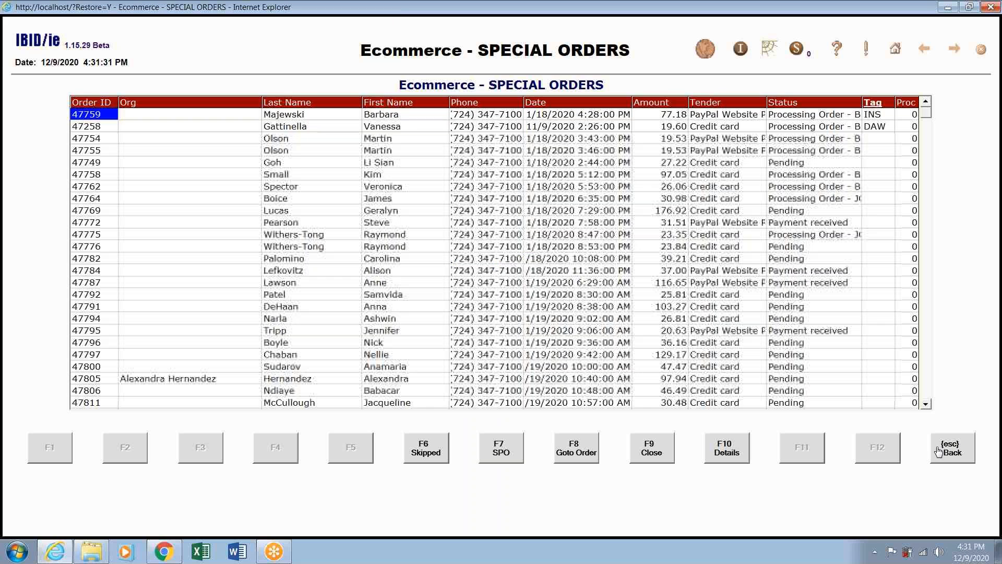
click(425, 452)
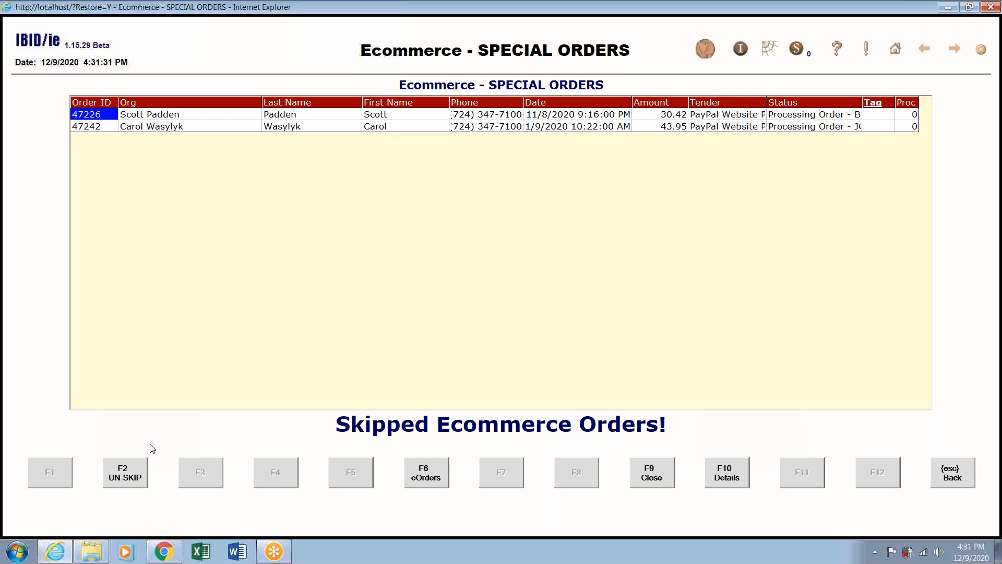
Un-skip order 47226, return to the full list, and reopen the $77.18 order's special order page.
click(133, 475)
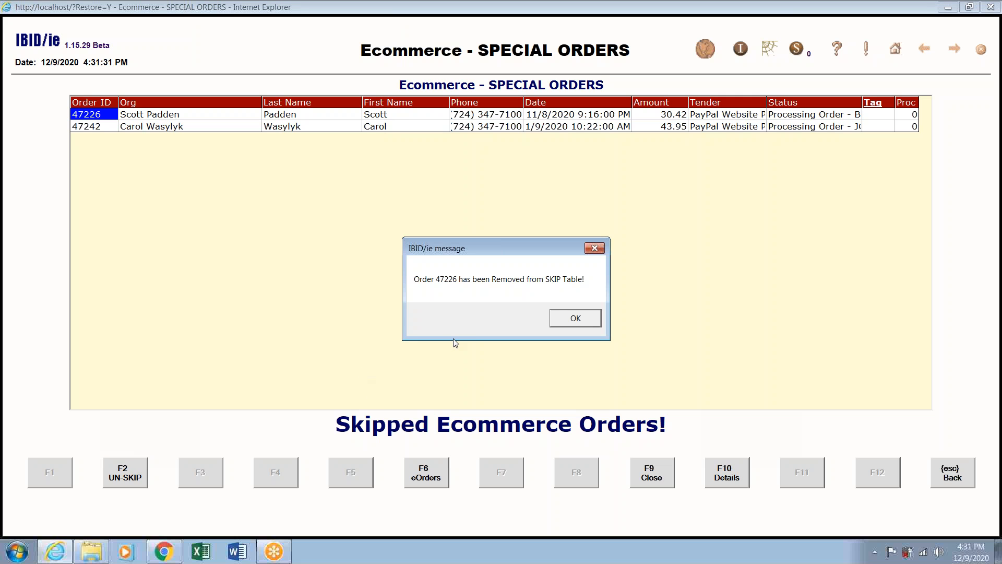
click(577, 318)
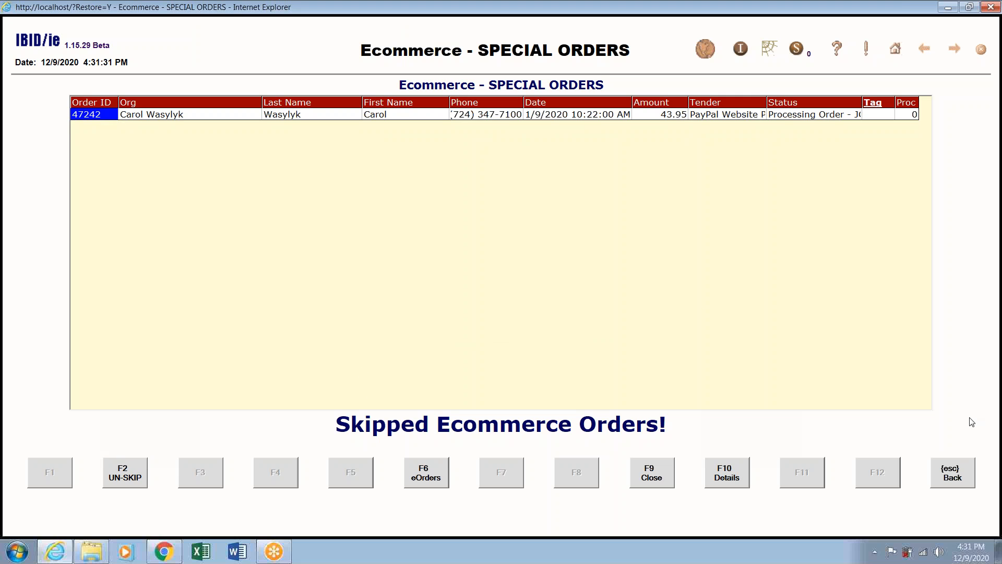
click(964, 476)
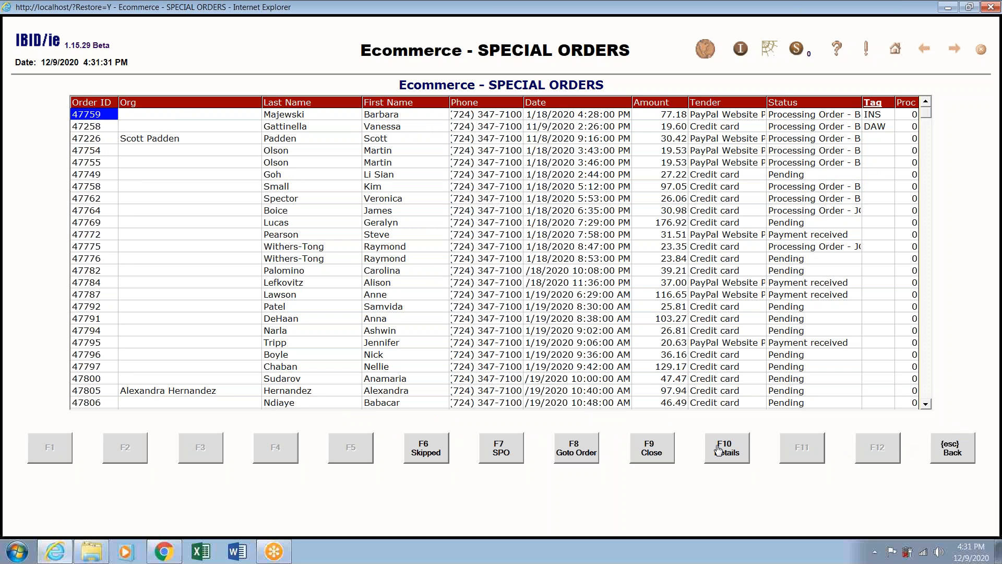
click(509, 455)
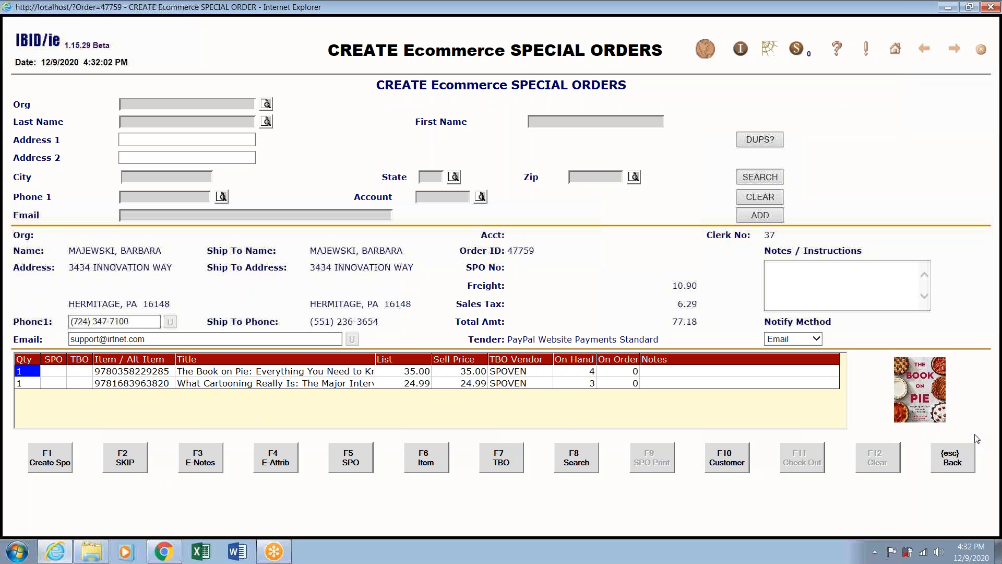
Back out to the Special Order Menu and show the six orders awaiting checkout.
click(971, 469)
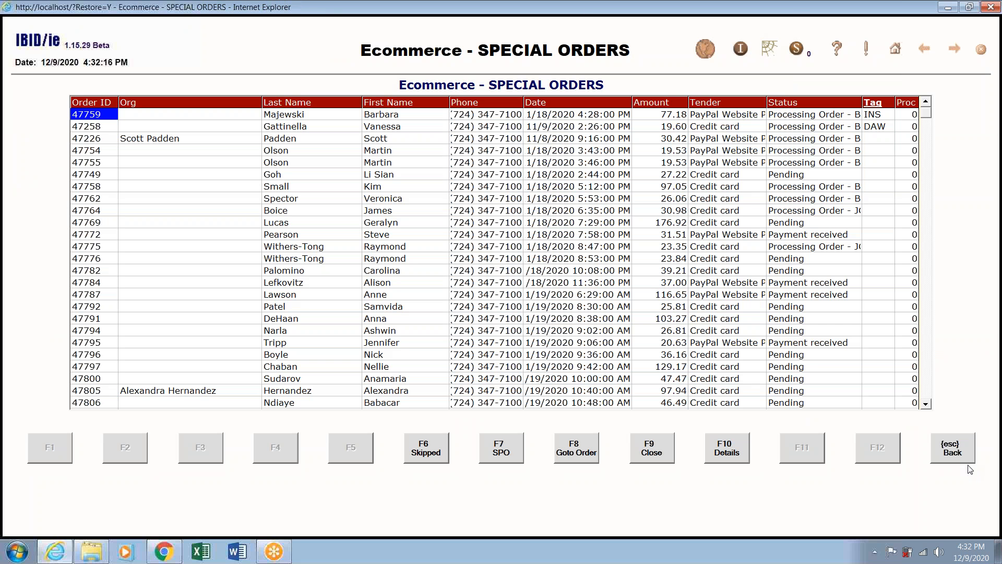
click(966, 458)
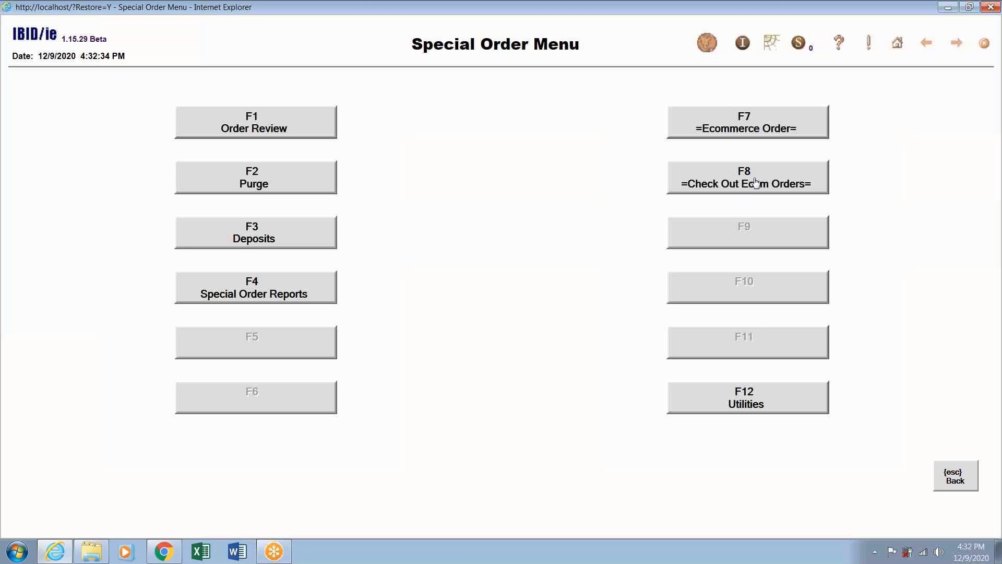
click(758, 177)
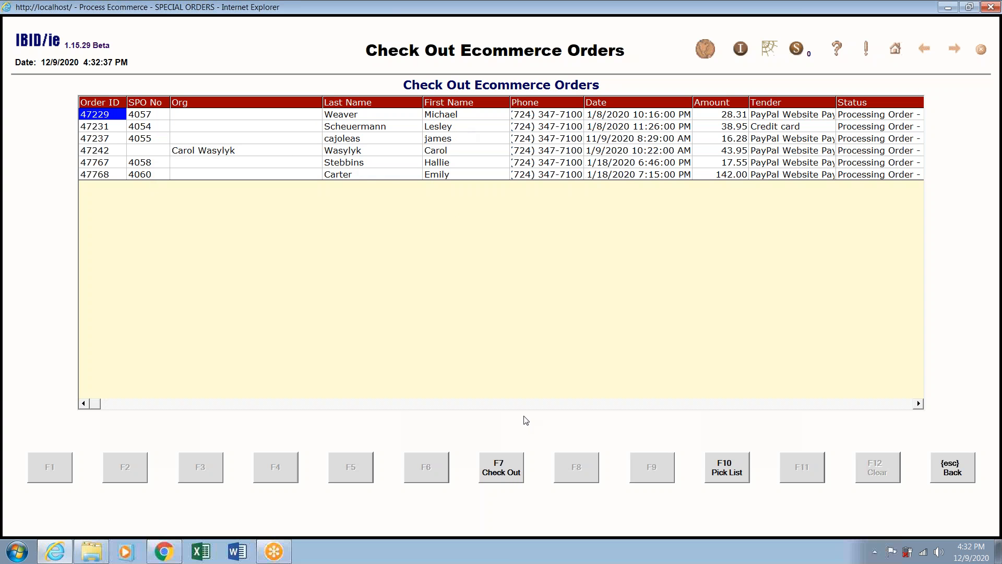
Check out order 47229 as a full prepayment, accepting $24.80 cash, then return to the checkout list.
click(507, 472)
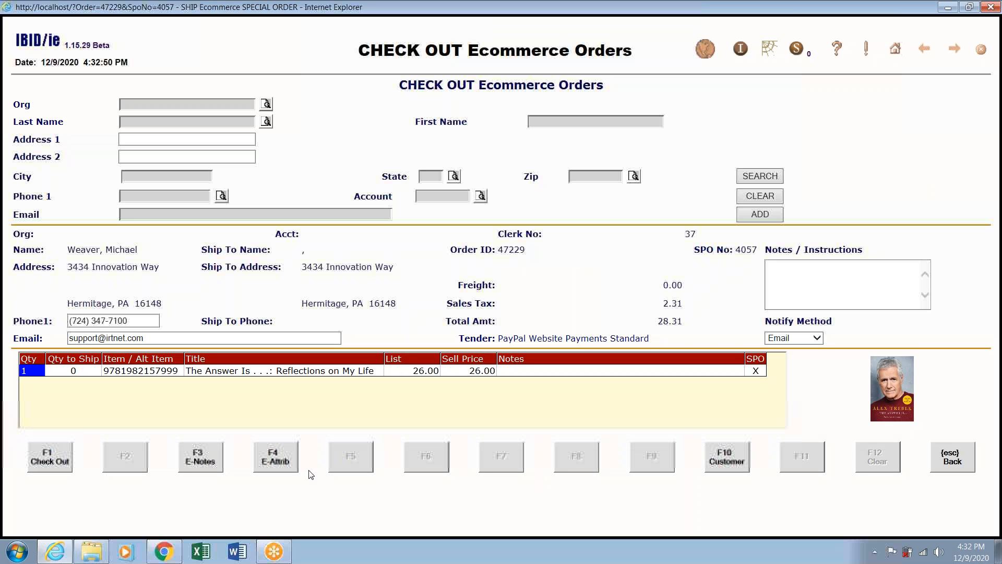
click(55, 466)
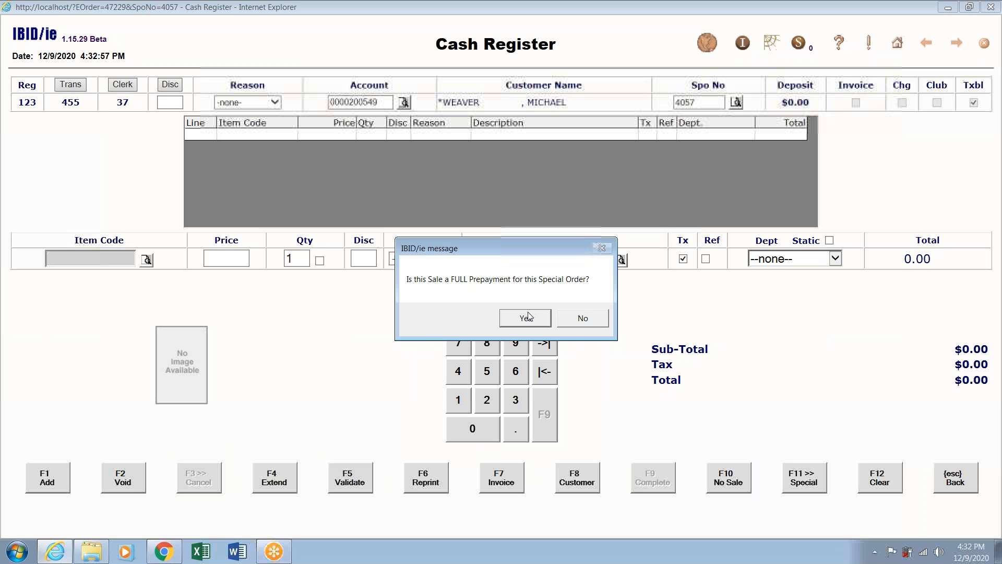
click(537, 312)
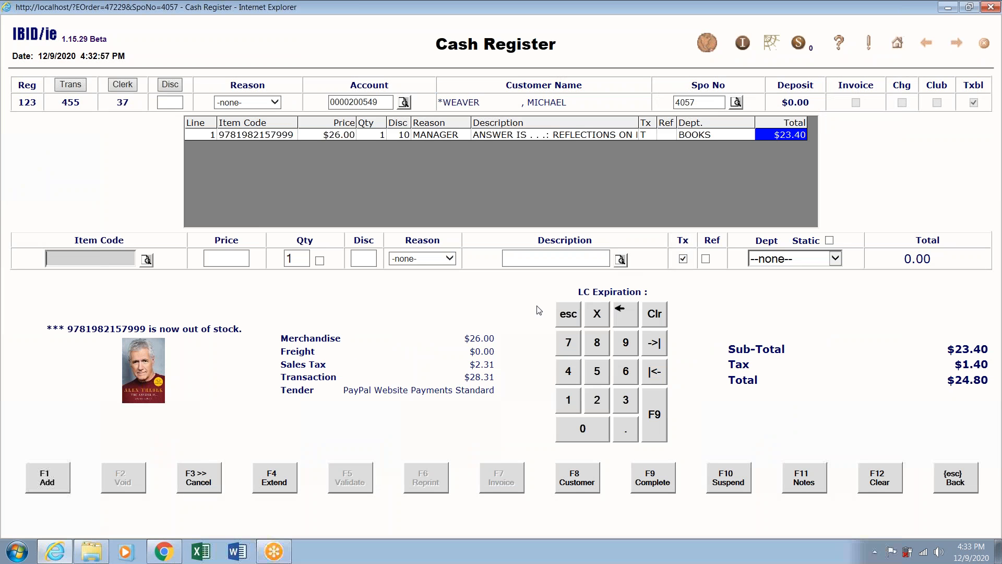
click(642, 485)
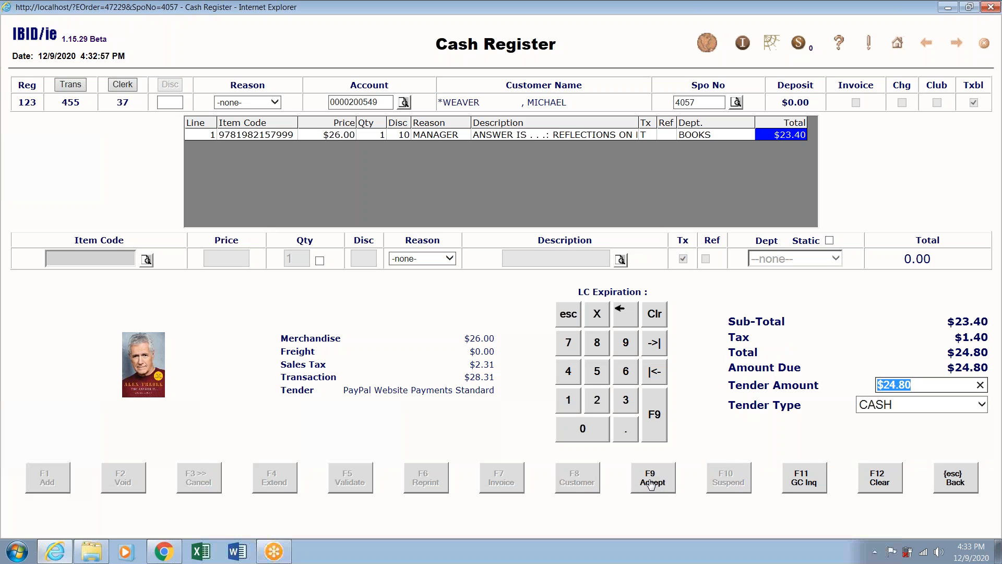
click(656, 476)
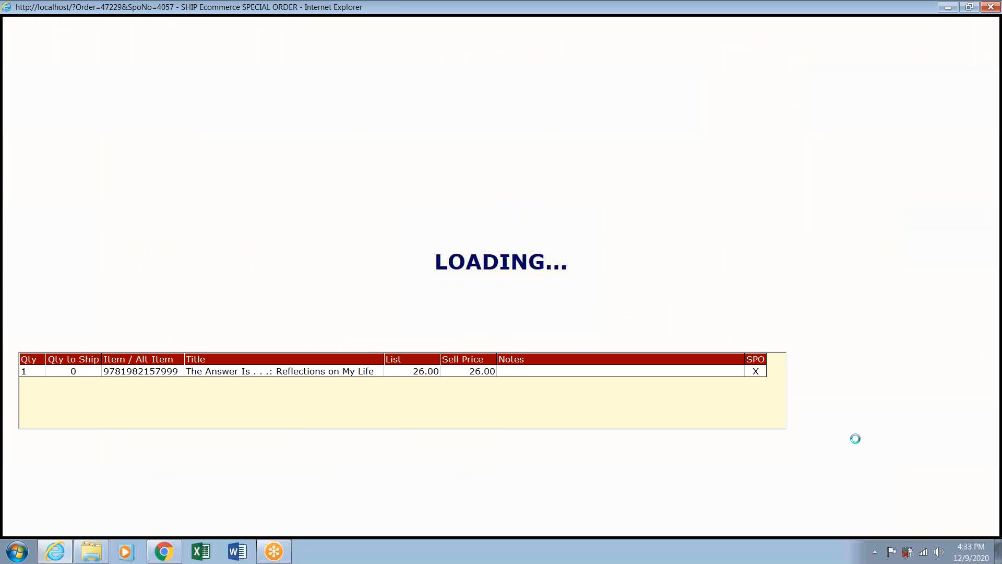
click(949, 460)
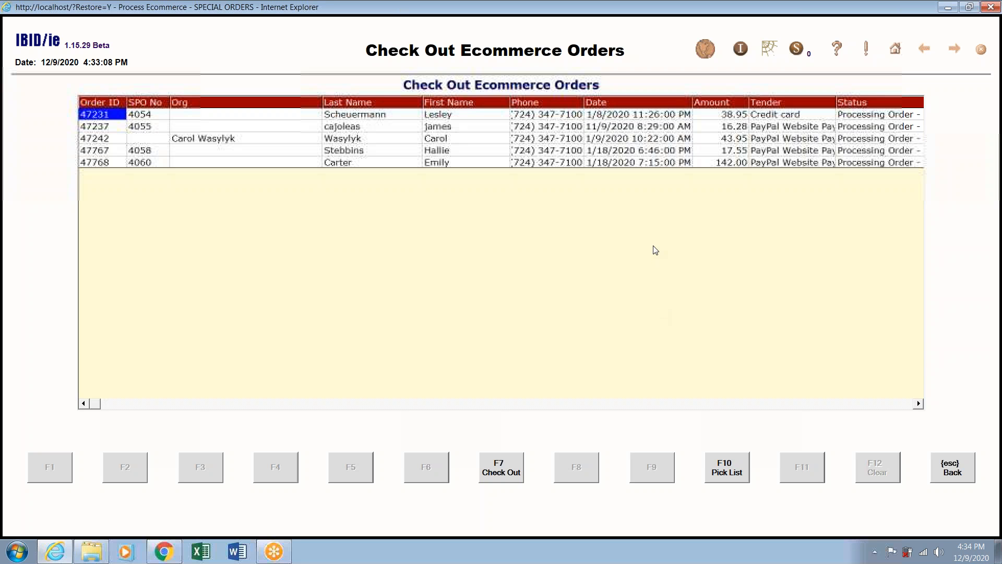
Leave the five-order checkout list and return to the Special Order Menu.
click(953, 466)
Revisit order 47759's special order page, then reopen the Check Out Ecommerce Orders list.
click(793, 140)
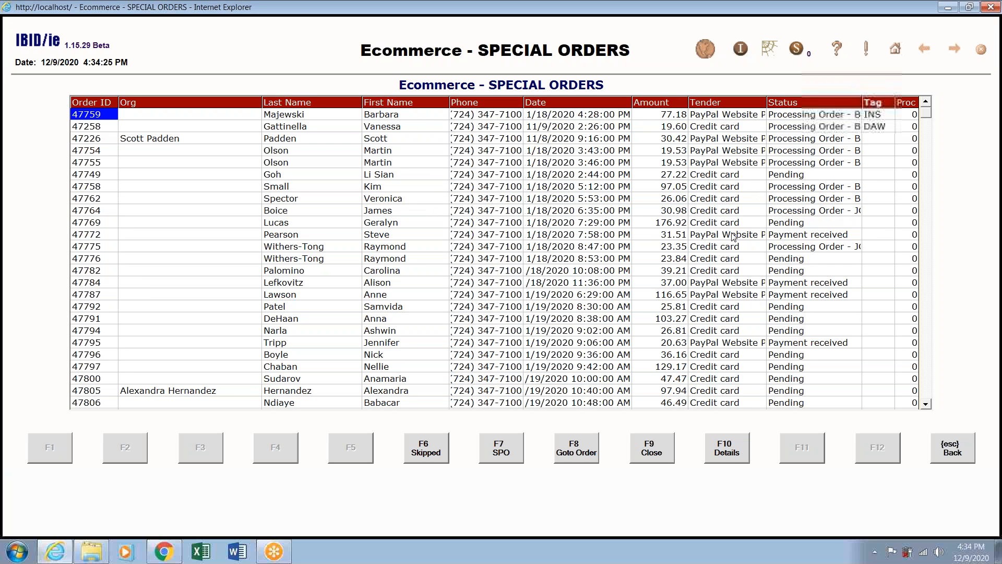
click(503, 459)
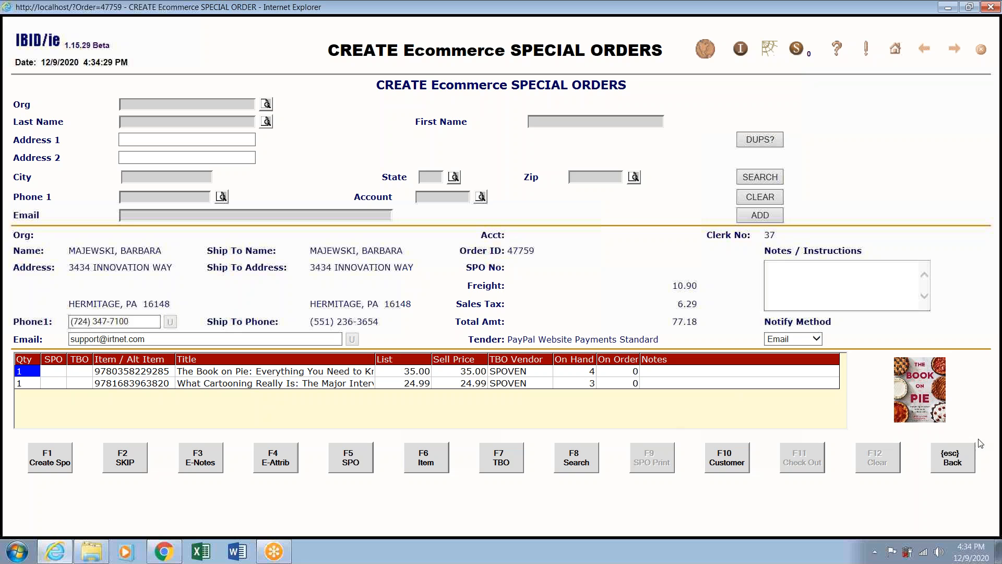
click(962, 459)
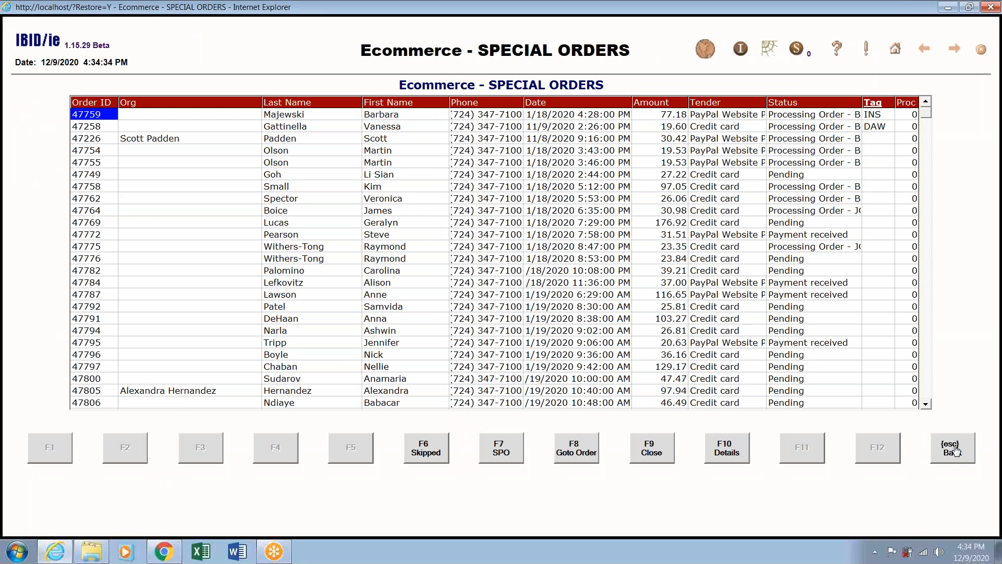
click(956, 450)
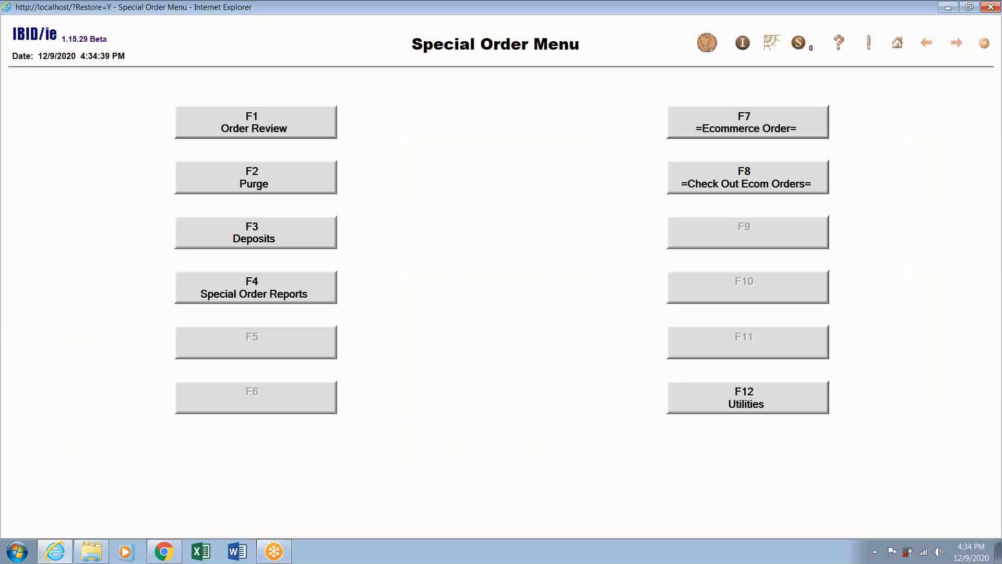
click(759, 185)
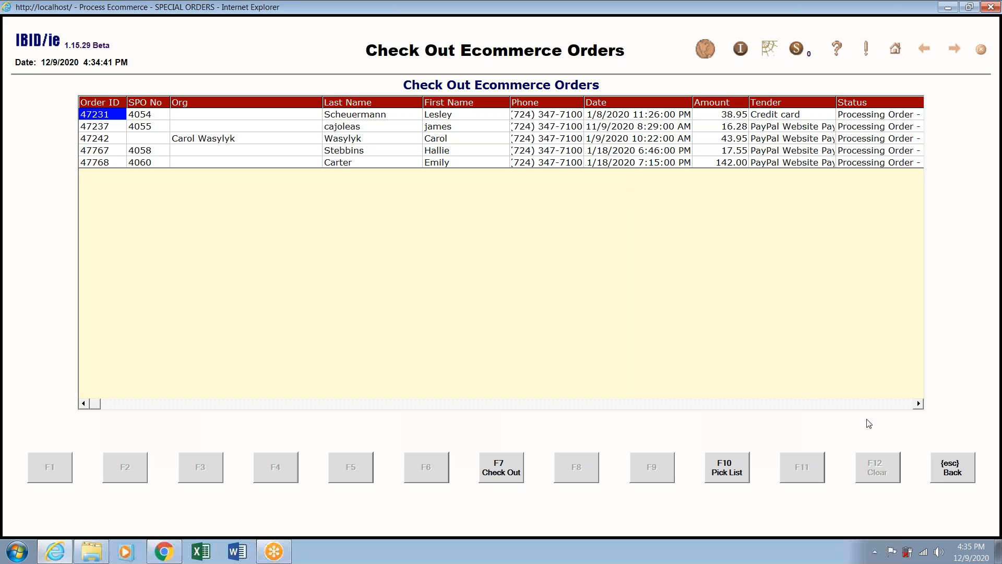
Leave the five-order Check Out Ecommerce Orders list with Esc Back, returning to the Special Order Menu.
click(956, 469)
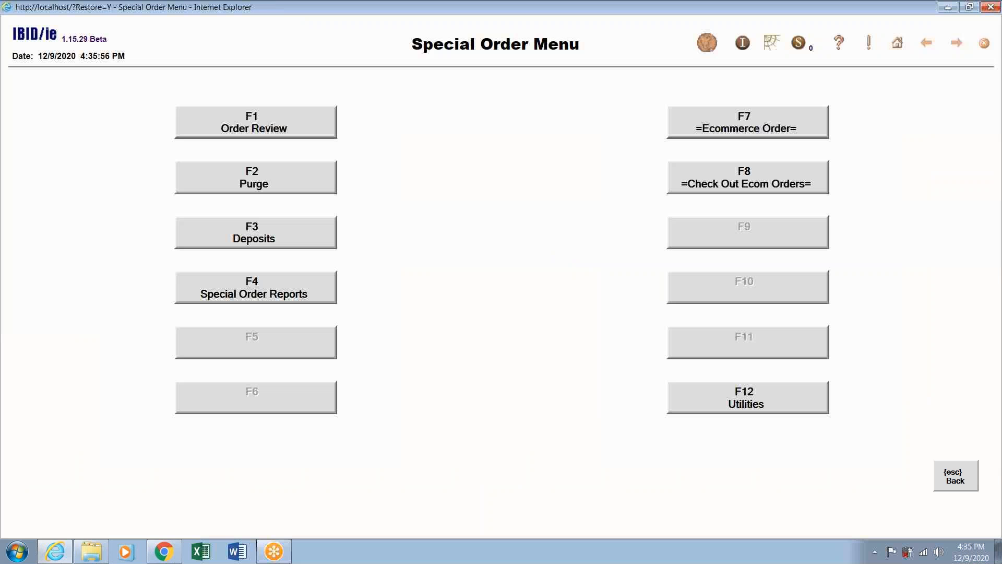